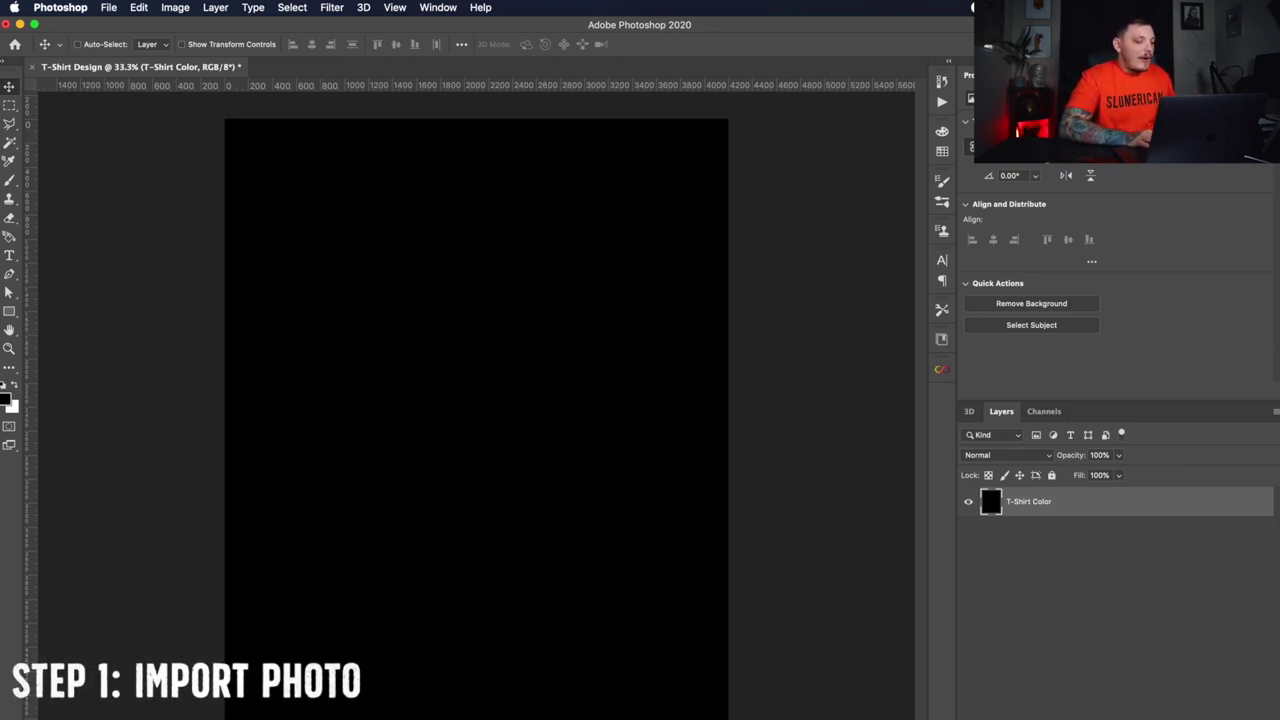
Place the candle-in-hand jpg on the black canvas as a new layer, nudged slightly right and down.
{"action": "key", "text": "super+Tab"}
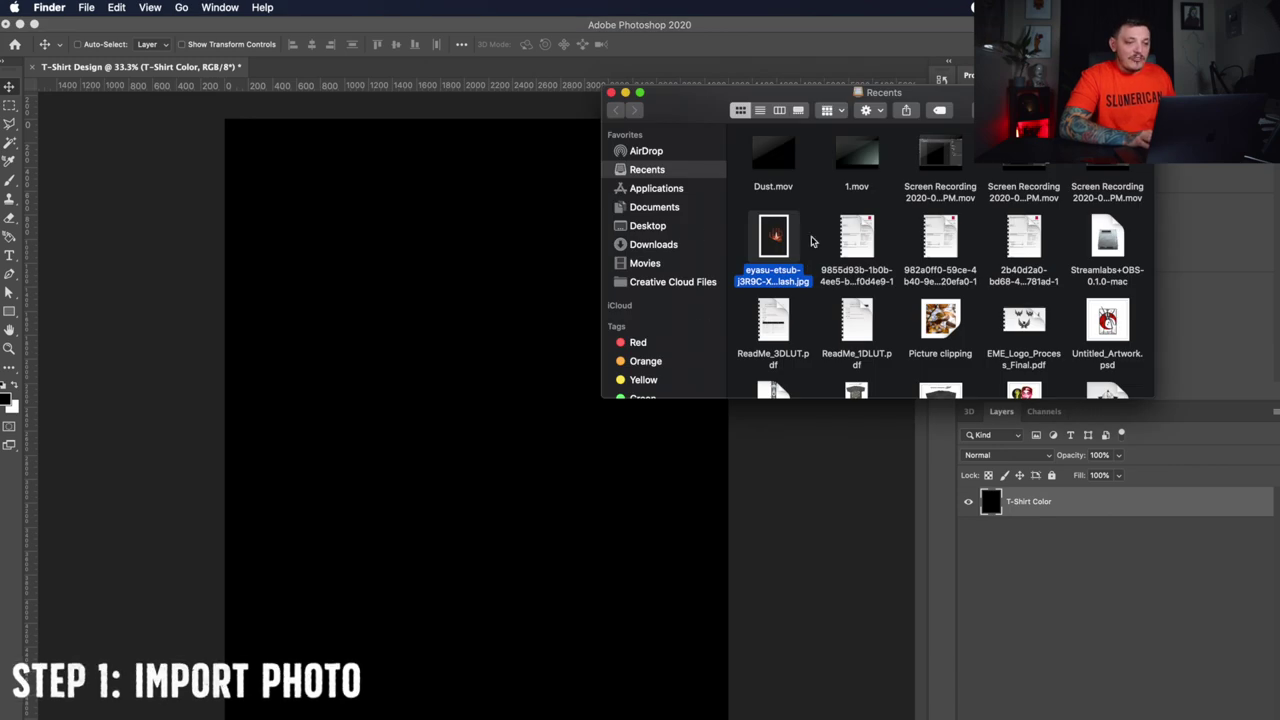
{"action": "left_click_drag", "start_coordinate": [773, 240], "coordinate": [374, 264]}
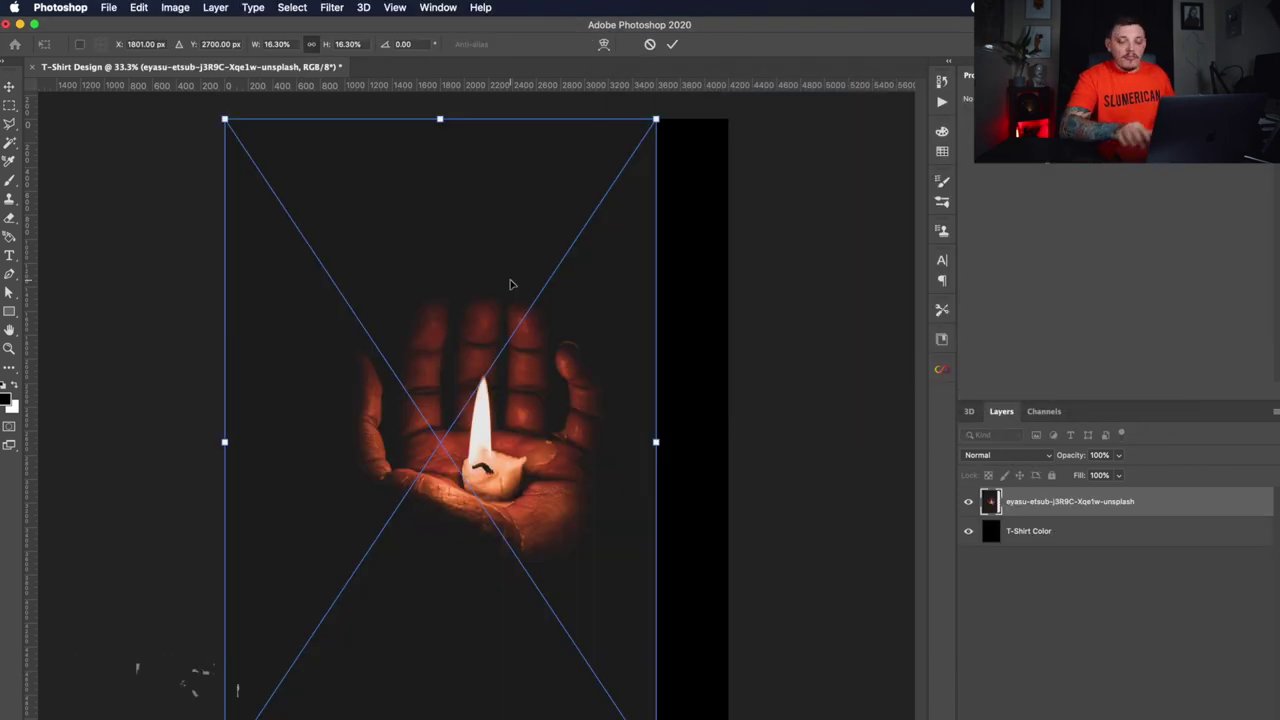
{"action": "key", "text": "Return"}
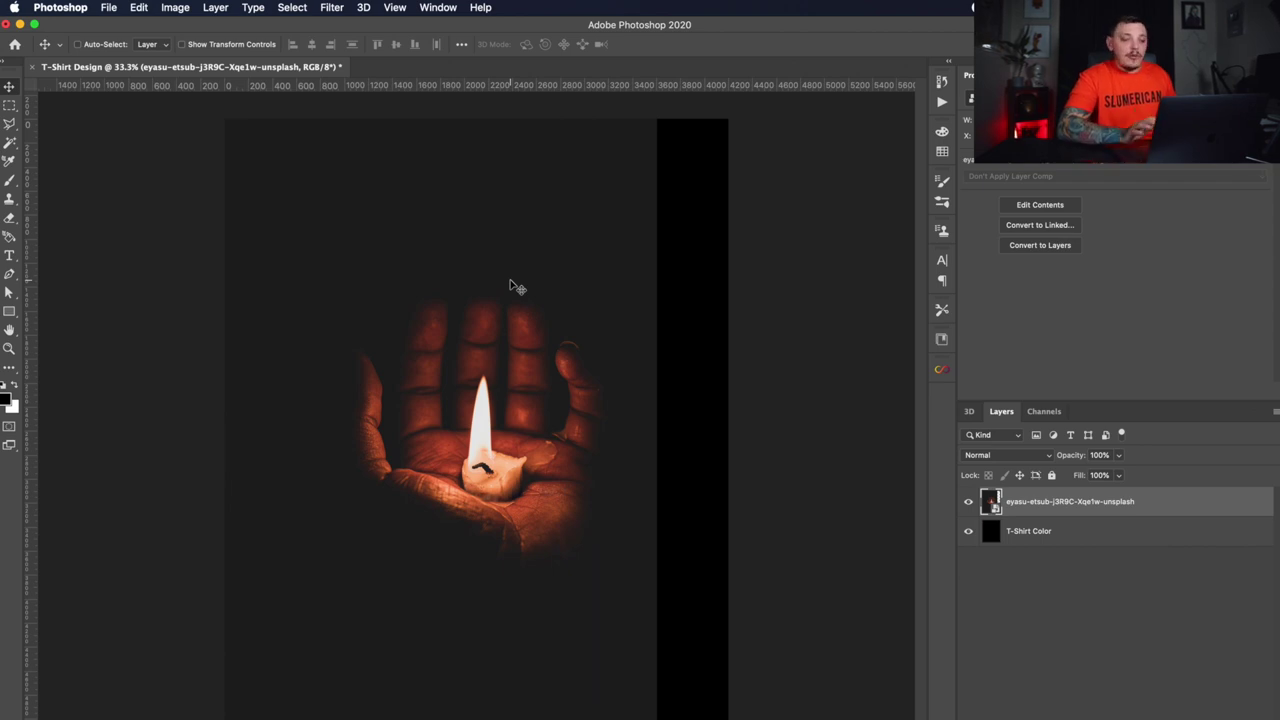
{"action": "mouse_move", "coordinate": [510, 287]}
{"action": "left_mouse_down"}
{"action": "mouse_move", "coordinate": [551, 277]}
{"action": "mouse_move", "coordinate": [525, 278]}
{"action": "left_mouse_up"}
{"action": "mouse_move", "coordinate": [520, 206]}
{"action": "left_mouse_down"}
{"action": "mouse_move", "coordinate": [517, 234]}
{"action": "mouse_move", "coordinate": [543, 231]}
{"action": "mouse_move", "coordinate": [529, 206]}
{"action": "mouse_move", "coordinate": [525, 216]}
{"action": "left_mouse_up"}
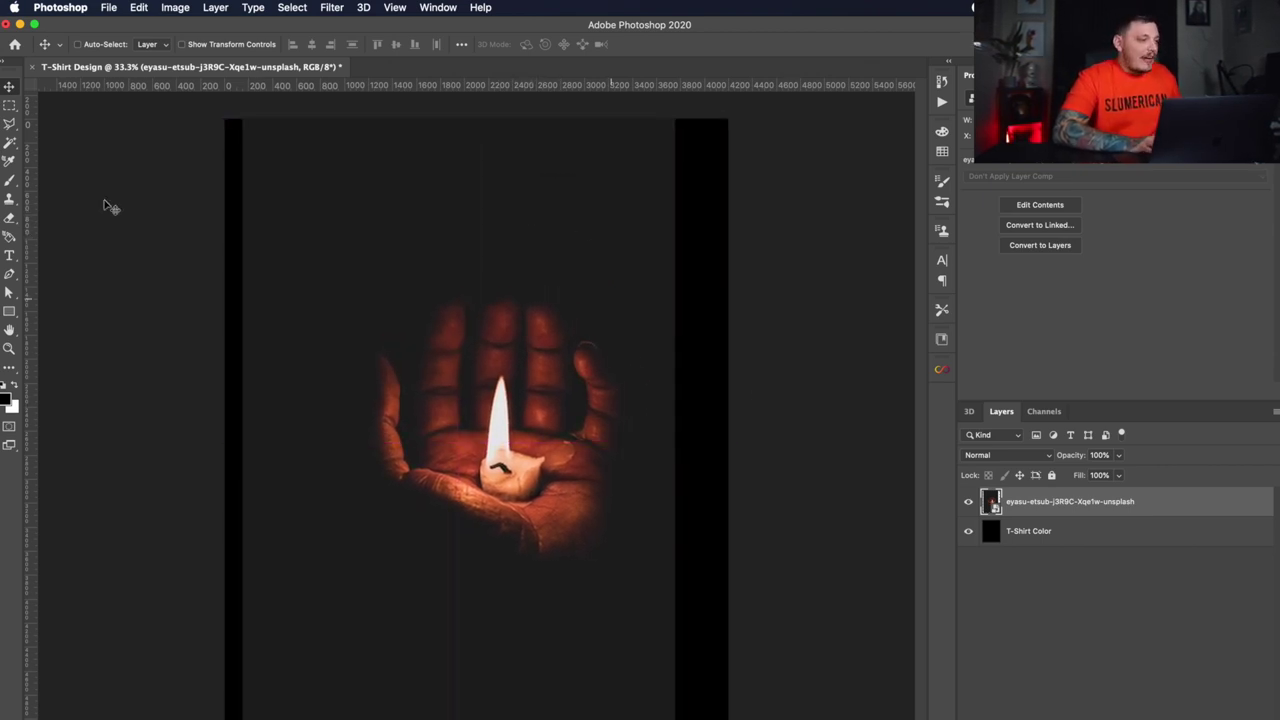
Mask the candle photo to a rectangle around the hand and candle, then convert it to a smart object.
{"action": "left_click", "coordinate": [9, 104]}
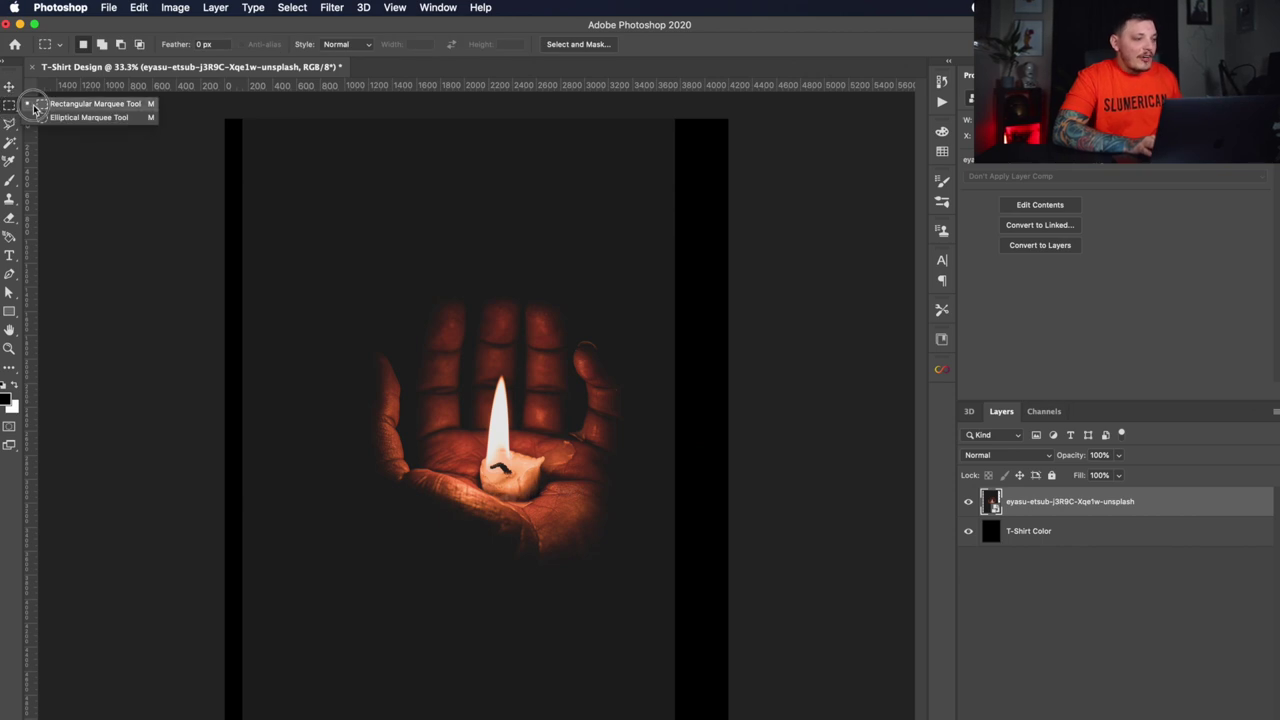
{"action": "left_click", "coordinate": [33, 105]}
{"action": "left_click_drag", "start_coordinate": [343, 257], "coordinate": [651, 640]}
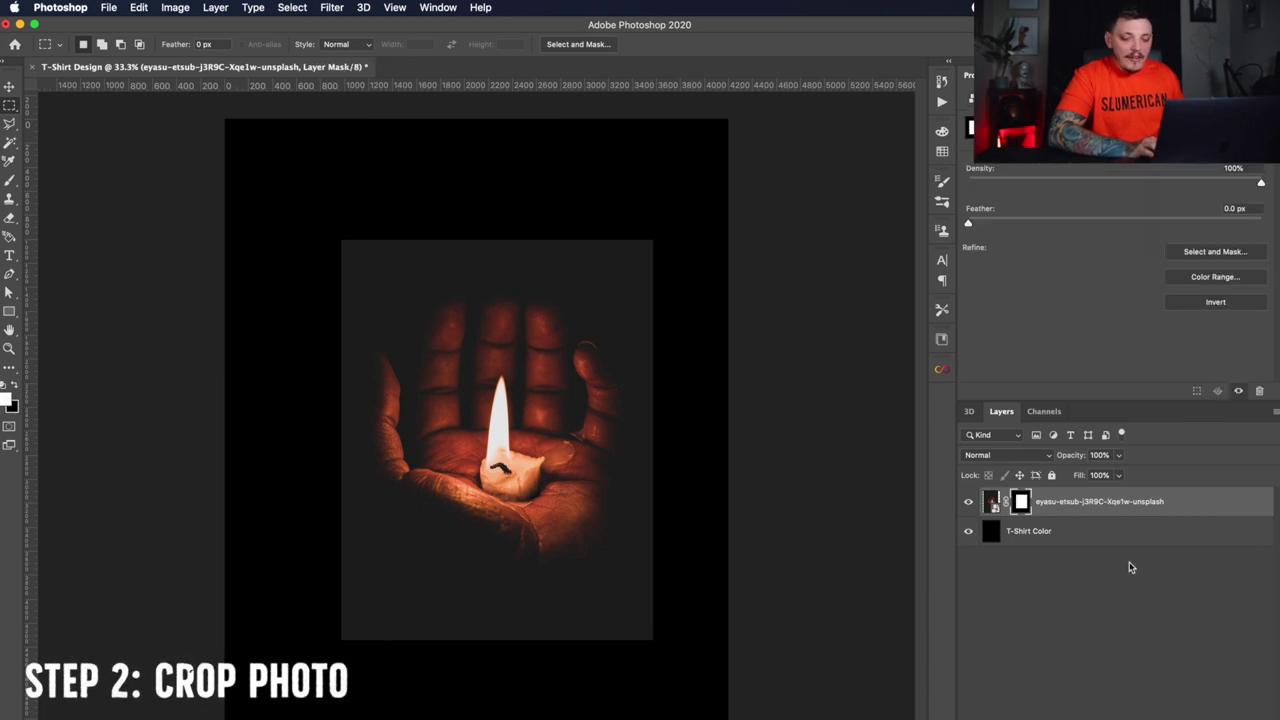
{"action": "right_click", "coordinate": [1120, 501]}
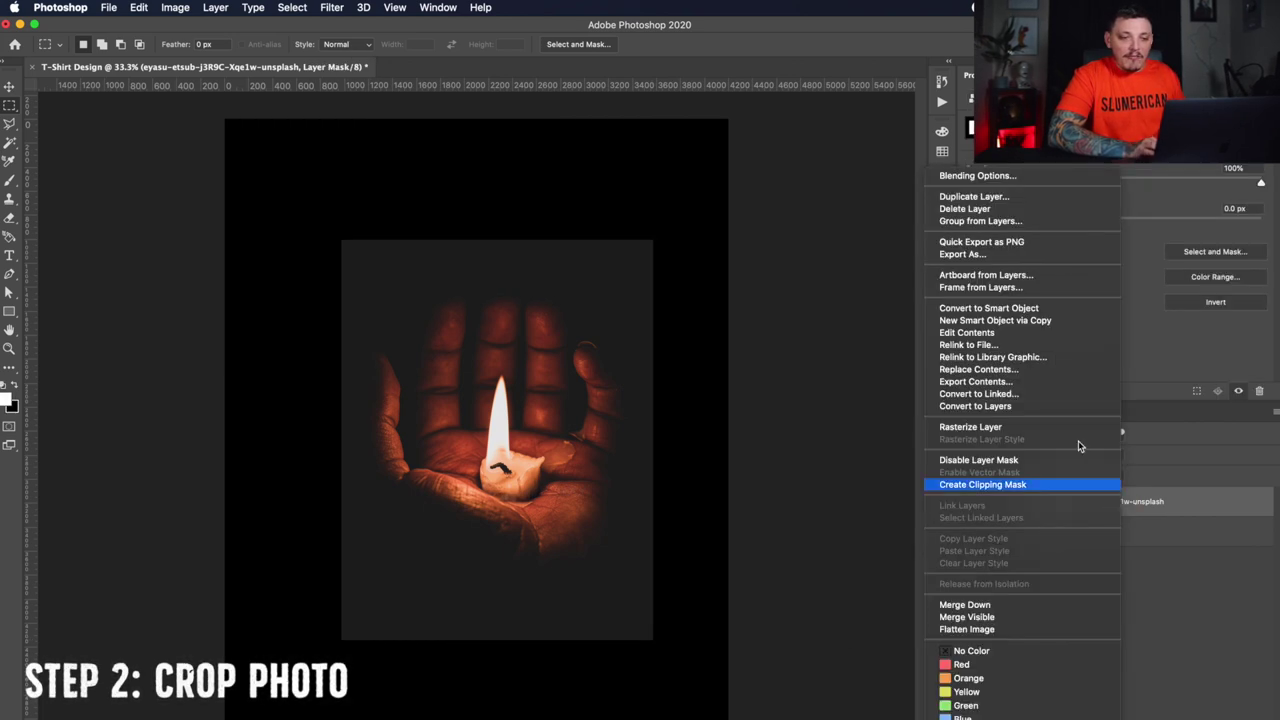
{"action": "left_click", "coordinate": [988, 308]}
Scale the candle photo up to cover most of the canvas, then hide it to check the background.
{"action": "left_click", "coordinate": [9, 88]}
{"action": "key", "text": "ctrl+t"}
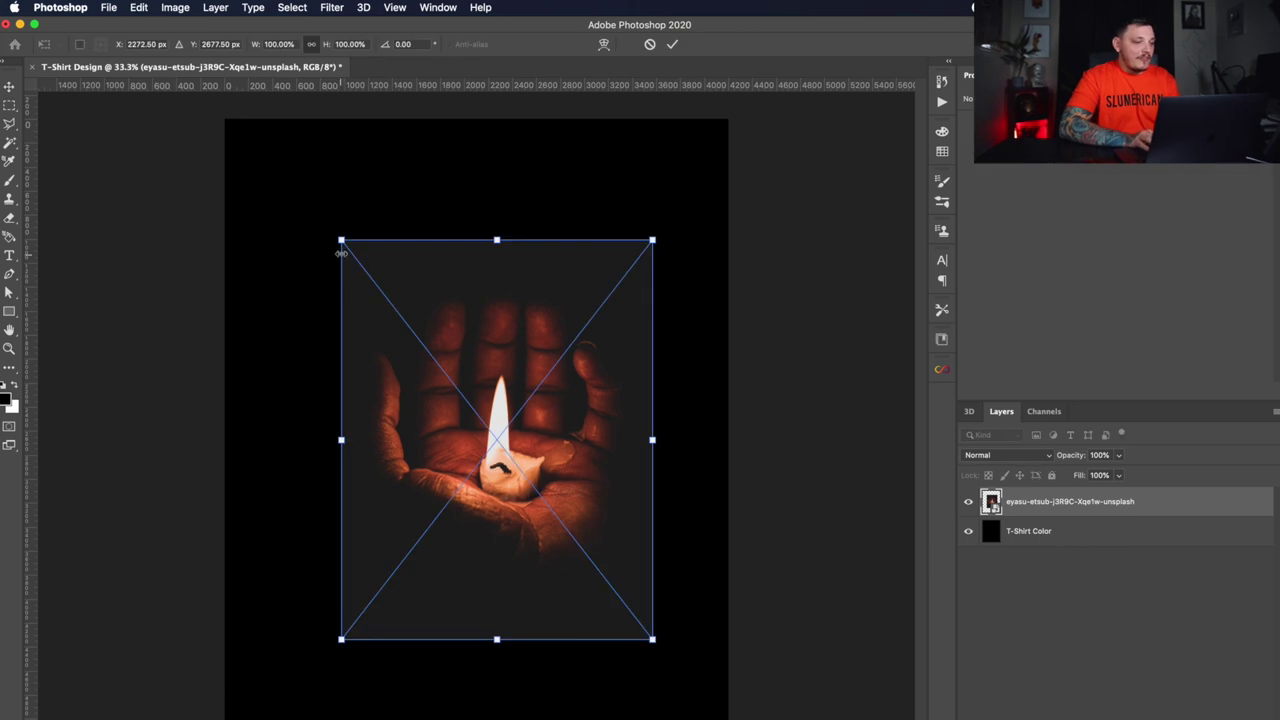
{"action": "left_click_drag", "start_coordinate": [343, 240], "coordinate": [265, 190]}
{"action": "key", "text": "ctrl+z"}
{"action": "left_click_drag", "start_coordinate": [524, 296], "coordinate": [500, 274]}
{"action": "key", "text": "Return"}
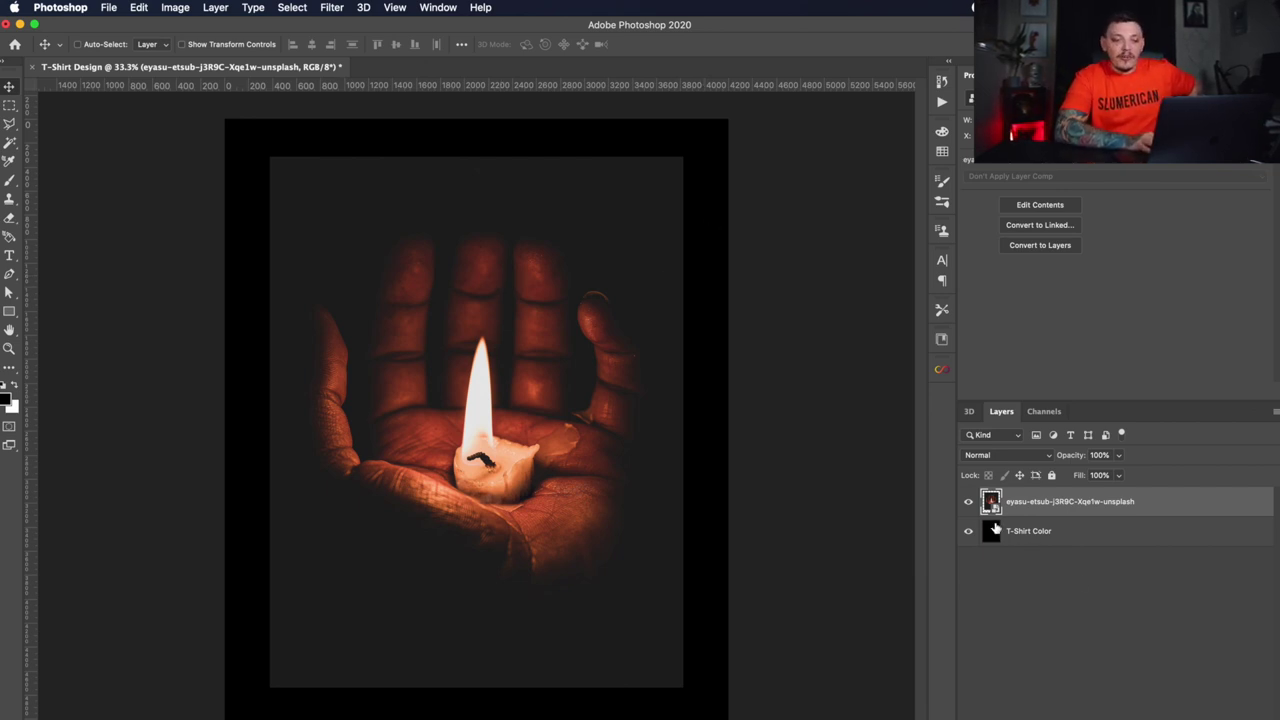
{"action": "left_click", "coordinate": [968, 501]}
Apply Levels (28, 1.27, 221) to the candle photo to darken its background, then duplicate the layer.
{"action": "left_click", "coordinate": [1018, 533]}
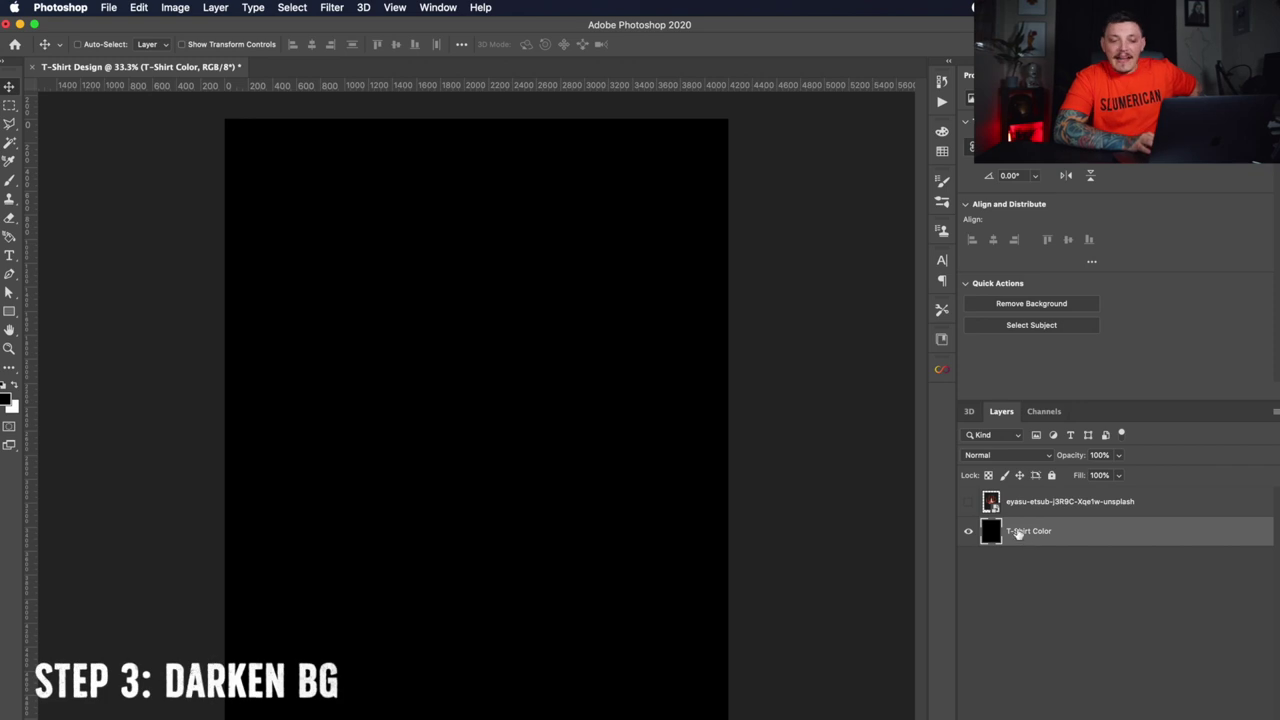
{"action": "left_click", "coordinate": [968, 501]}
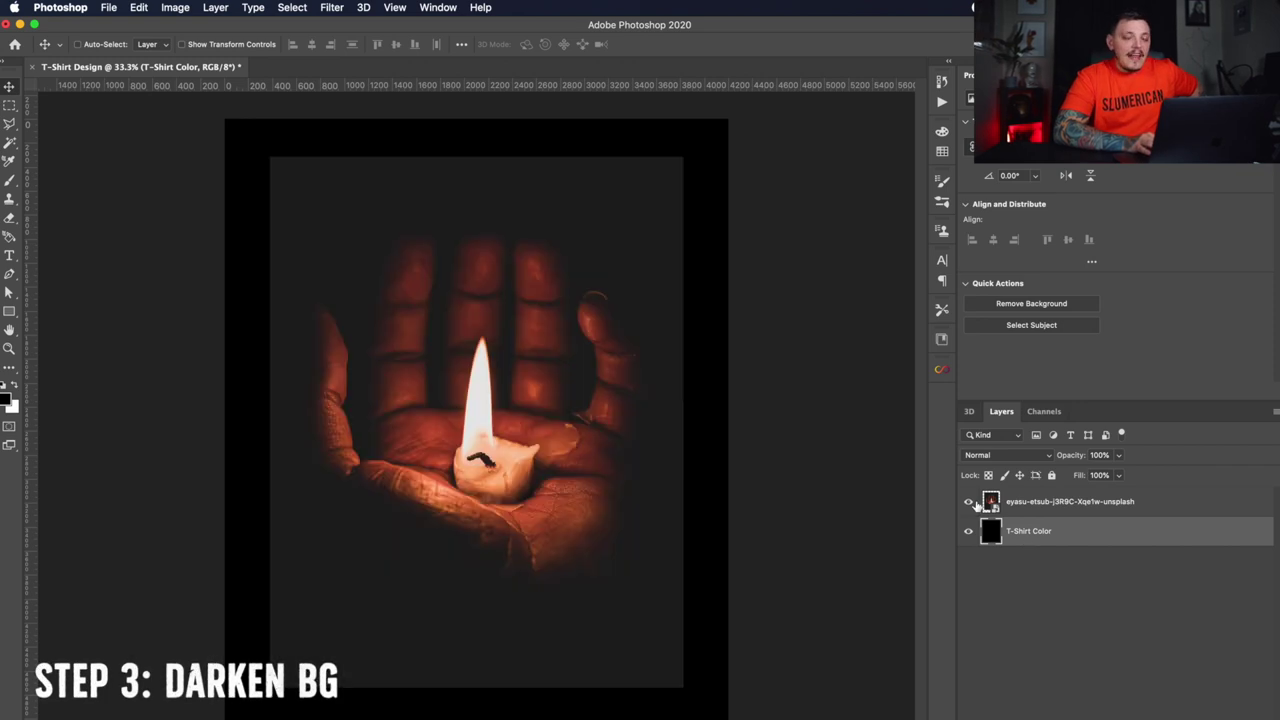
{"action": "left_click", "coordinate": [1046, 505]}
{"action": "left_click", "coordinate": [168, 7]}
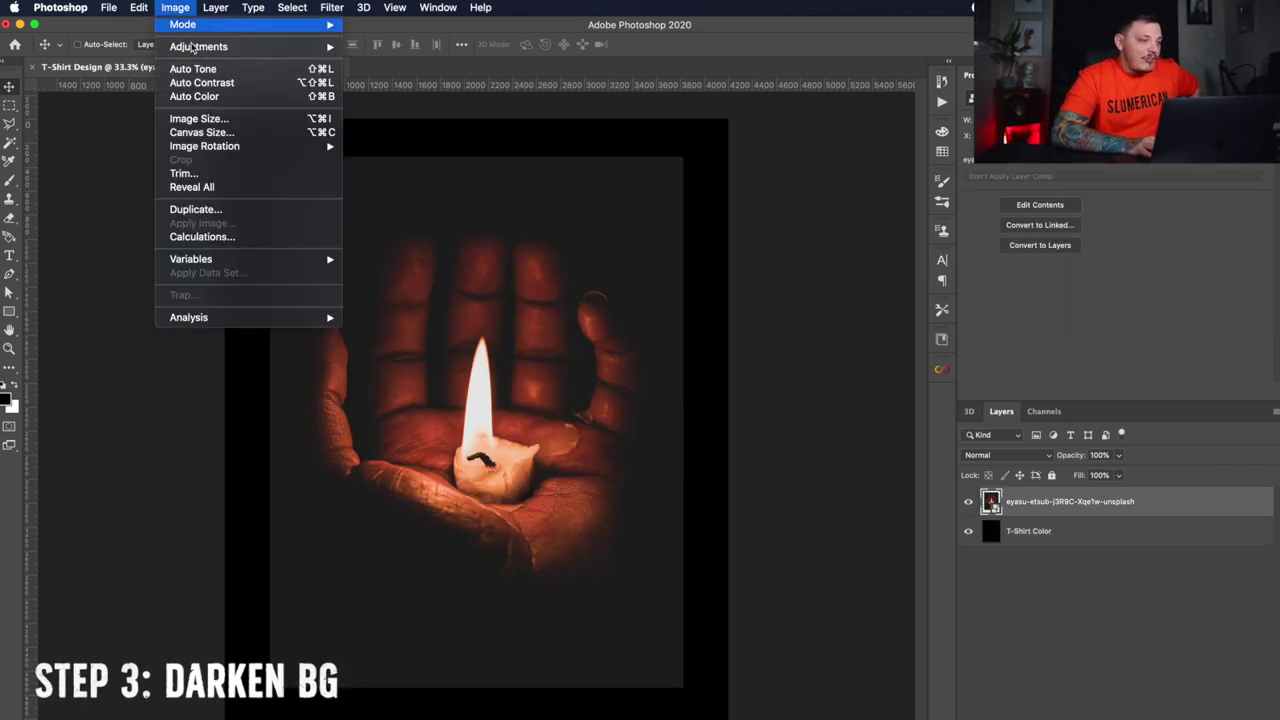
{"action": "mouse_move", "coordinate": [194, 48]}
{"action": "left_click", "coordinate": [380, 64]}
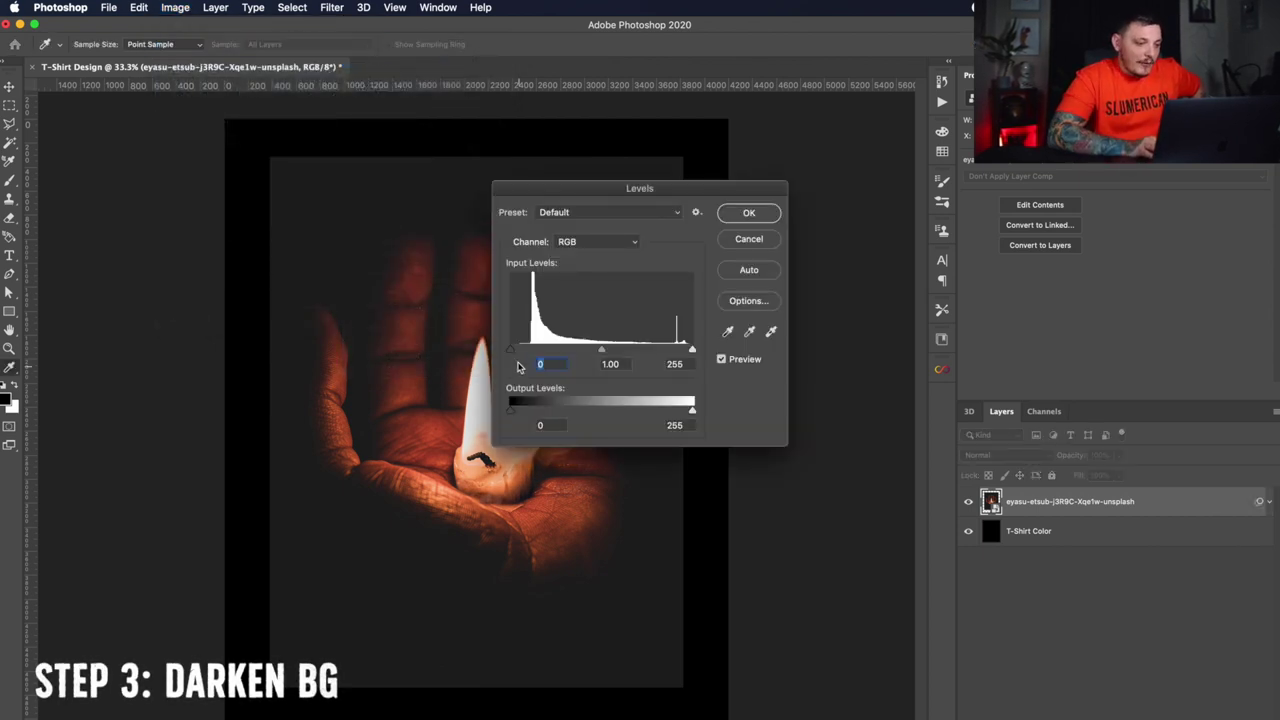
{"action": "left_click_drag", "start_coordinate": [511, 349], "coordinate": [580, 354]}
{"action": "left_click_drag", "start_coordinate": [690, 349], "coordinate": [668, 349]}
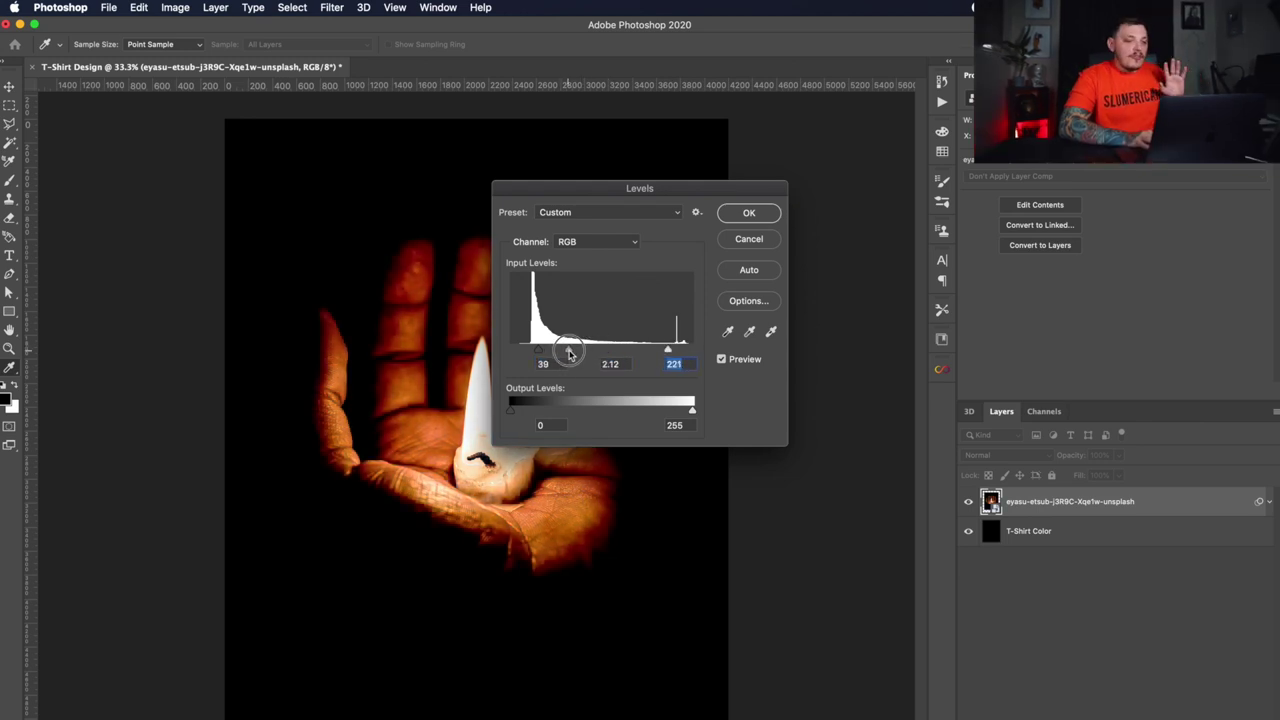
{"action": "left_click_drag", "start_coordinate": [570, 352], "coordinate": [531, 350]}
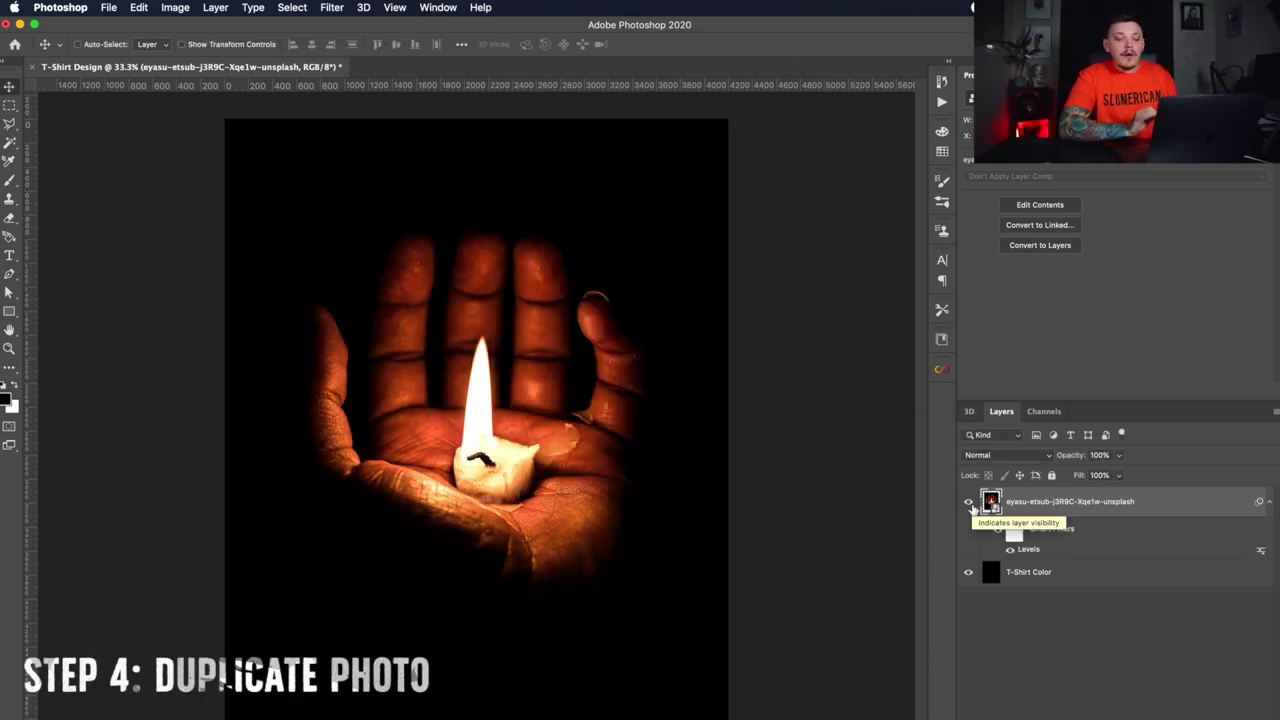
{"action": "key", "text": "super+j"}
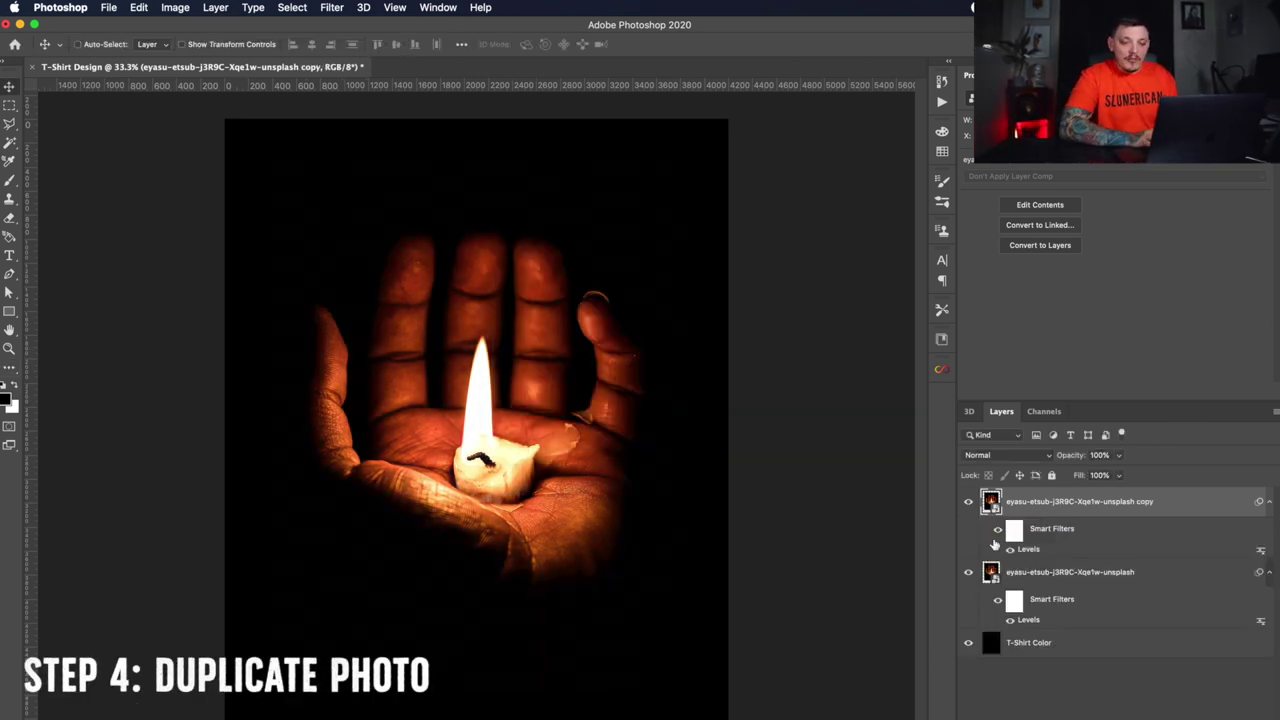
Rasterize the duplicated candle layer and hide the black T-Shirt Color background.
{"action": "right_click", "coordinate": [1054, 515]}
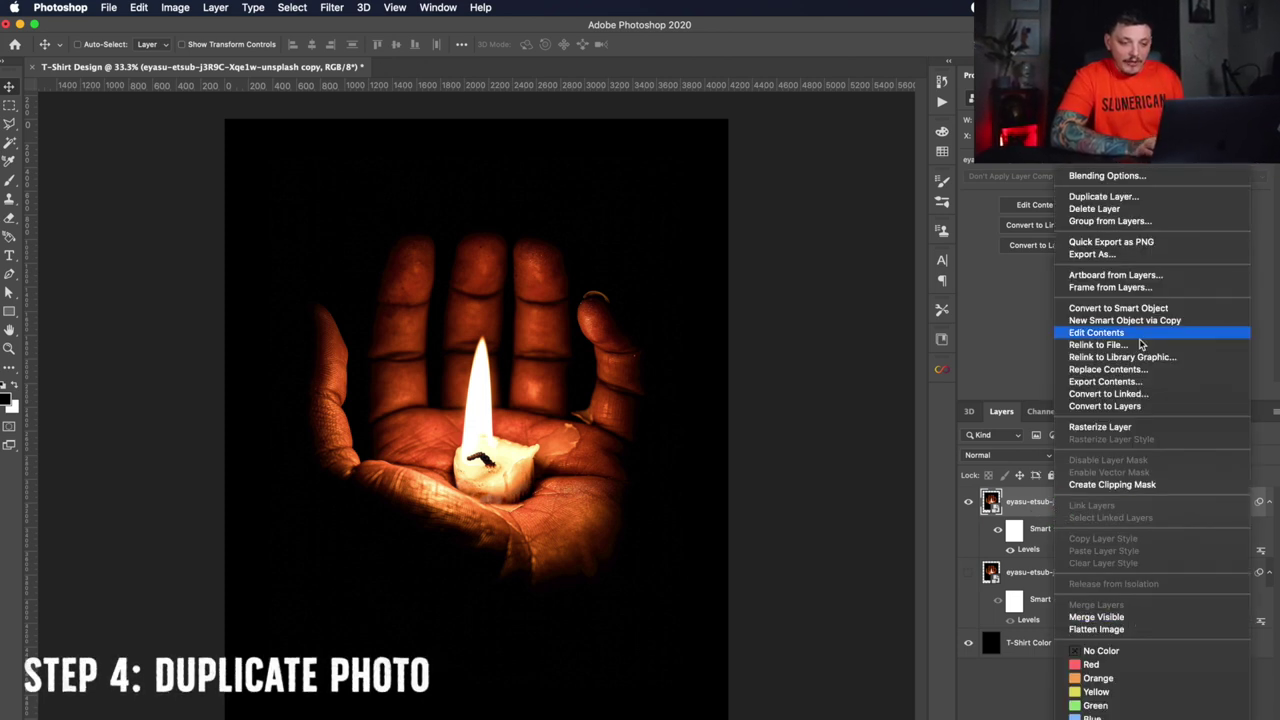
{"action": "left_click", "coordinate": [1133, 428]}
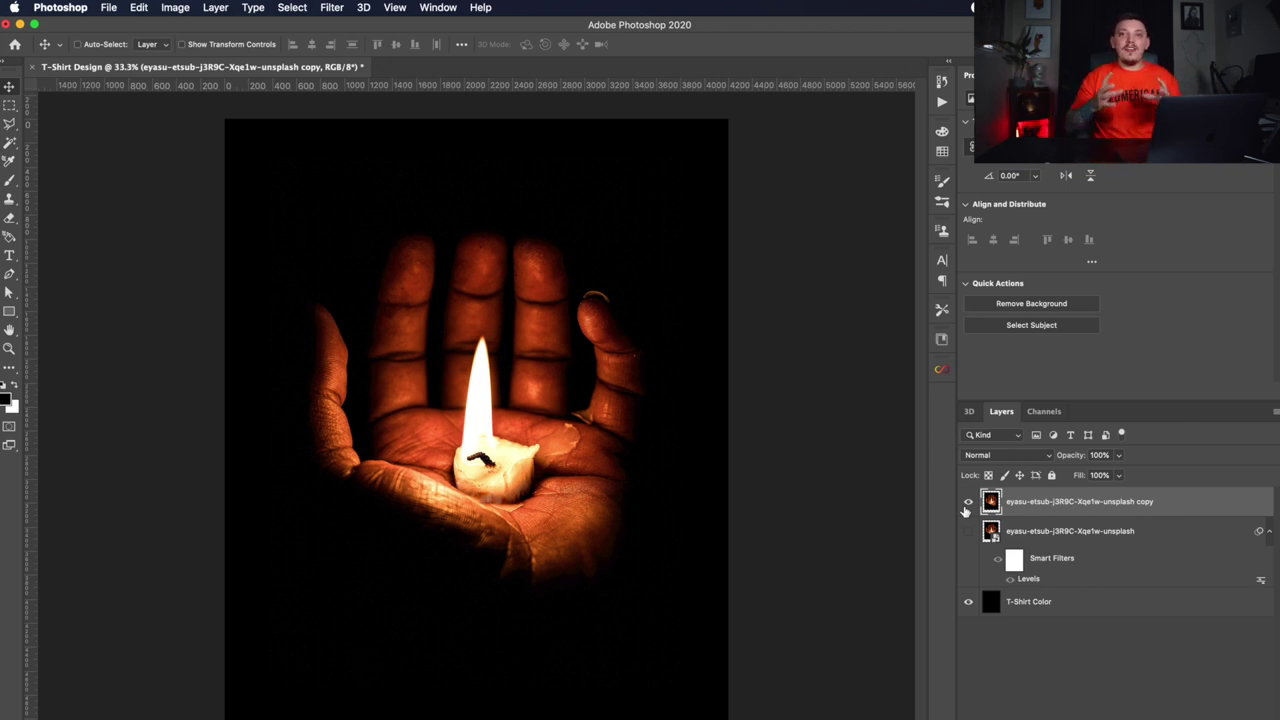
{"action": "left_click", "coordinate": [968, 503], "text": "alt"}
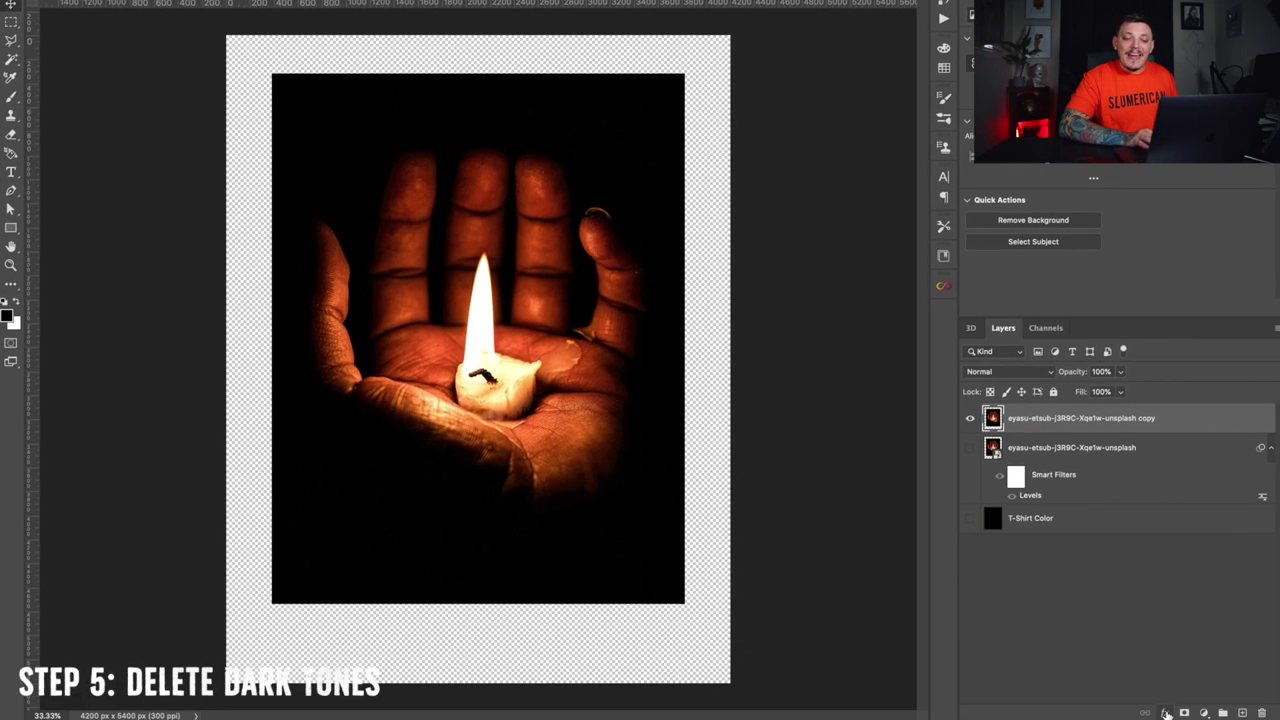
Blend out the top candle layer's dark tones with the This Layer Blend If slider (6/39).
{"action": "left_click", "coordinate": [1165, 713]}
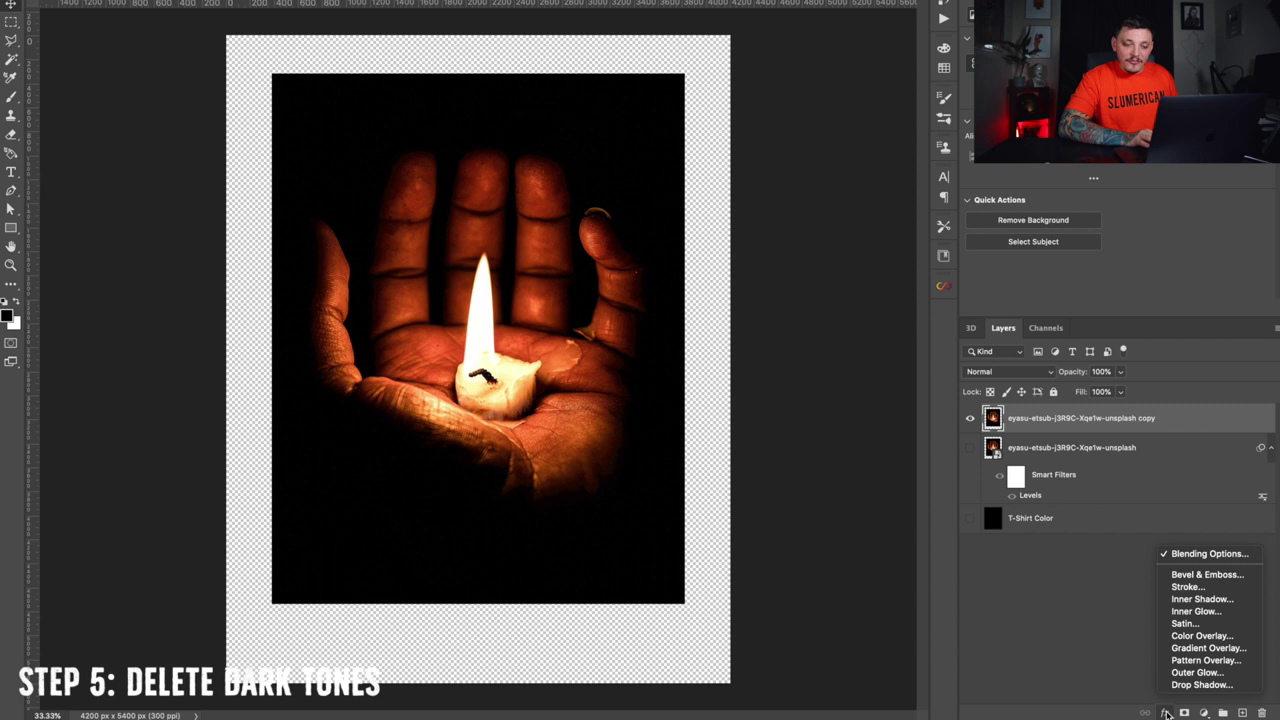
{"action": "left_click", "coordinate": [1204, 555]}
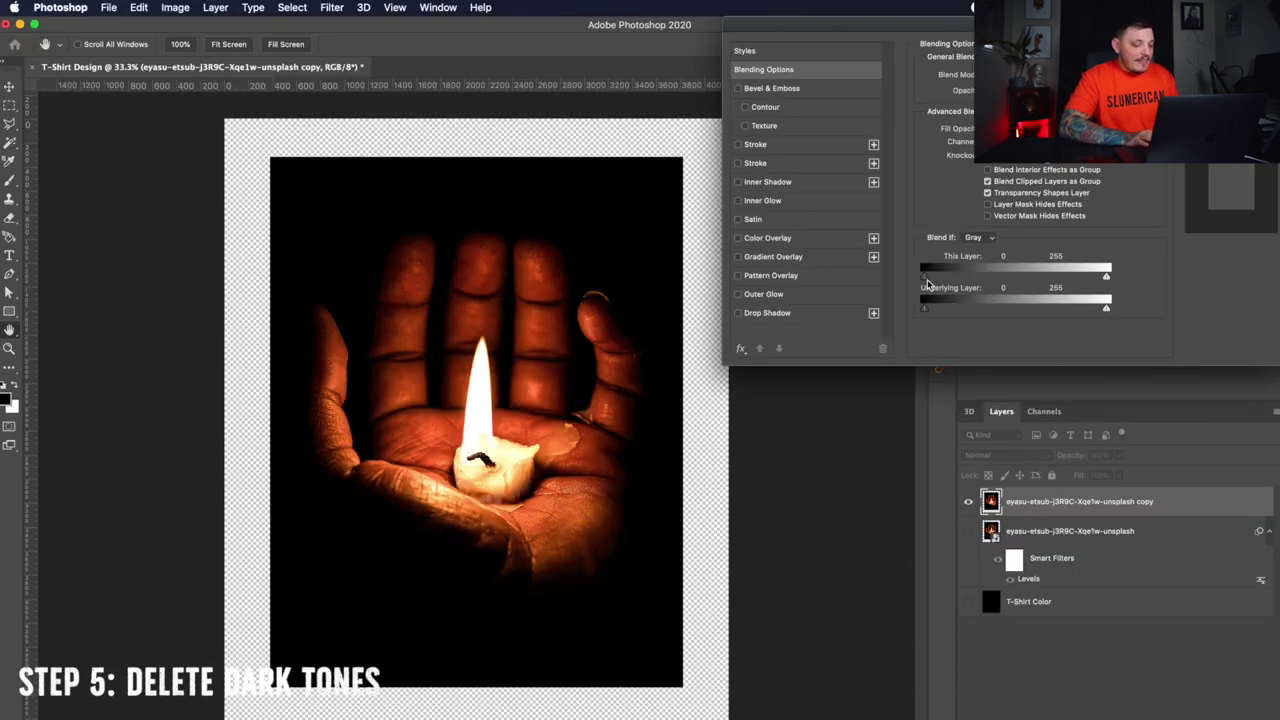
{"action": "left_click_drag", "start_coordinate": [923, 276], "coordinate": [956, 283]}
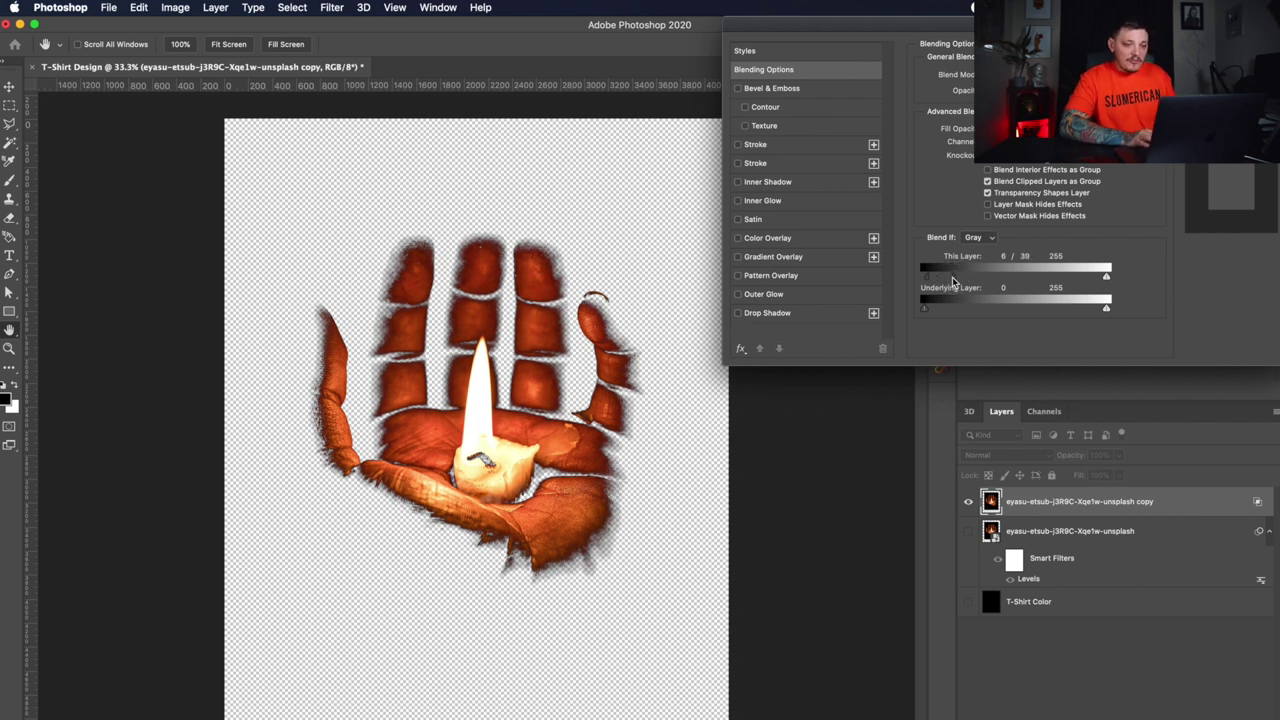
{"action": "key", "text": "Return"}
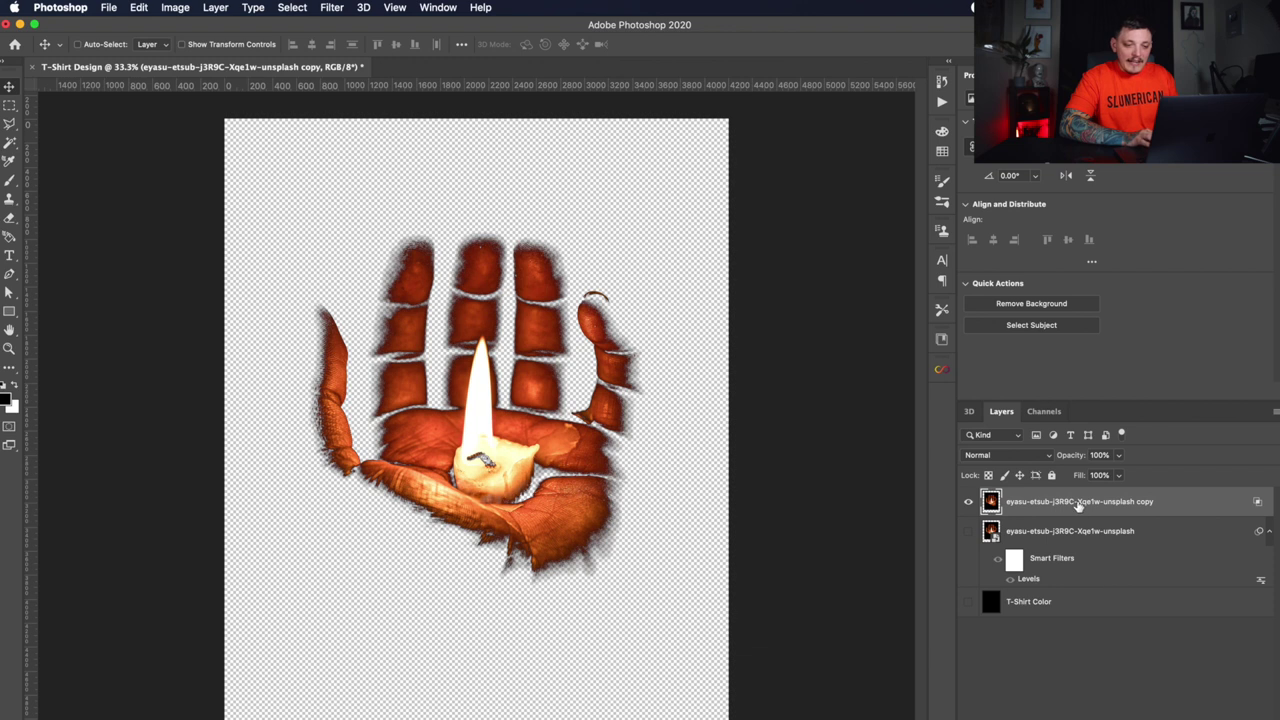
Convert the knocked-out candle layer to a smart object and show T-Shirt Color again.
{"action": "right_click", "coordinate": [1078, 506]}
{"action": "left_click", "coordinate": [1135, 372]}
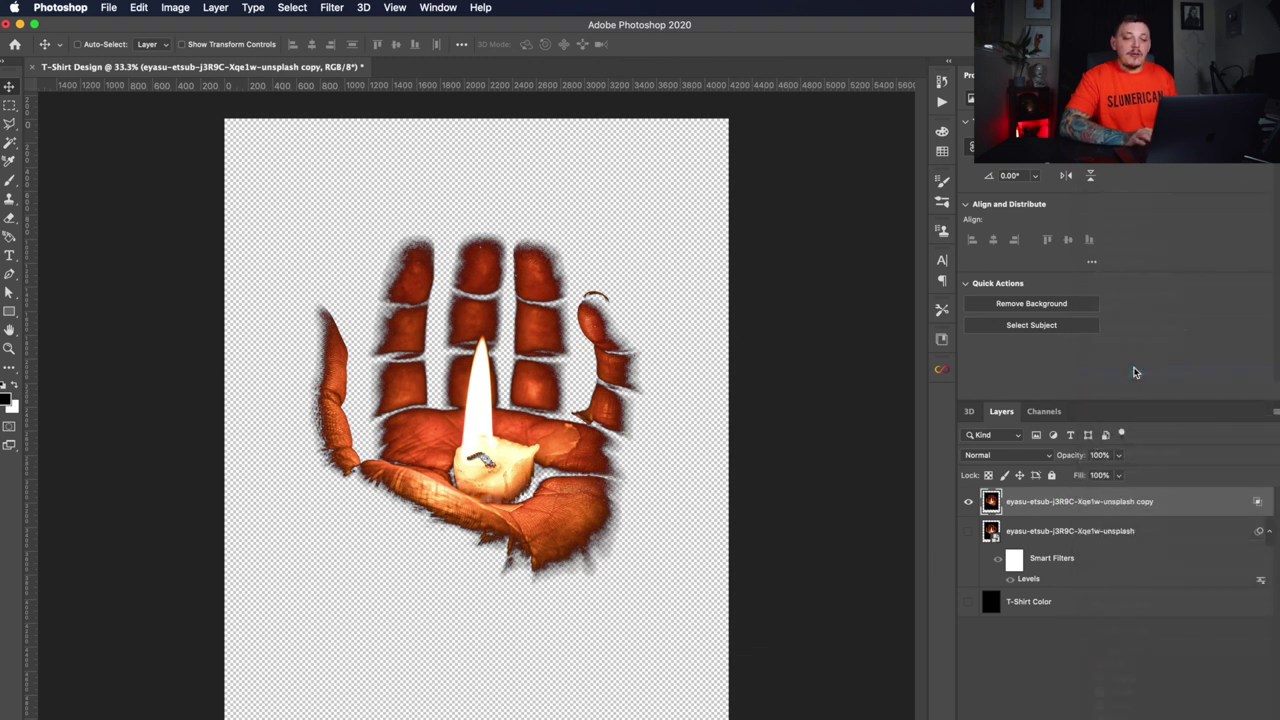
{"action": "left_click", "coordinate": [968, 601]}
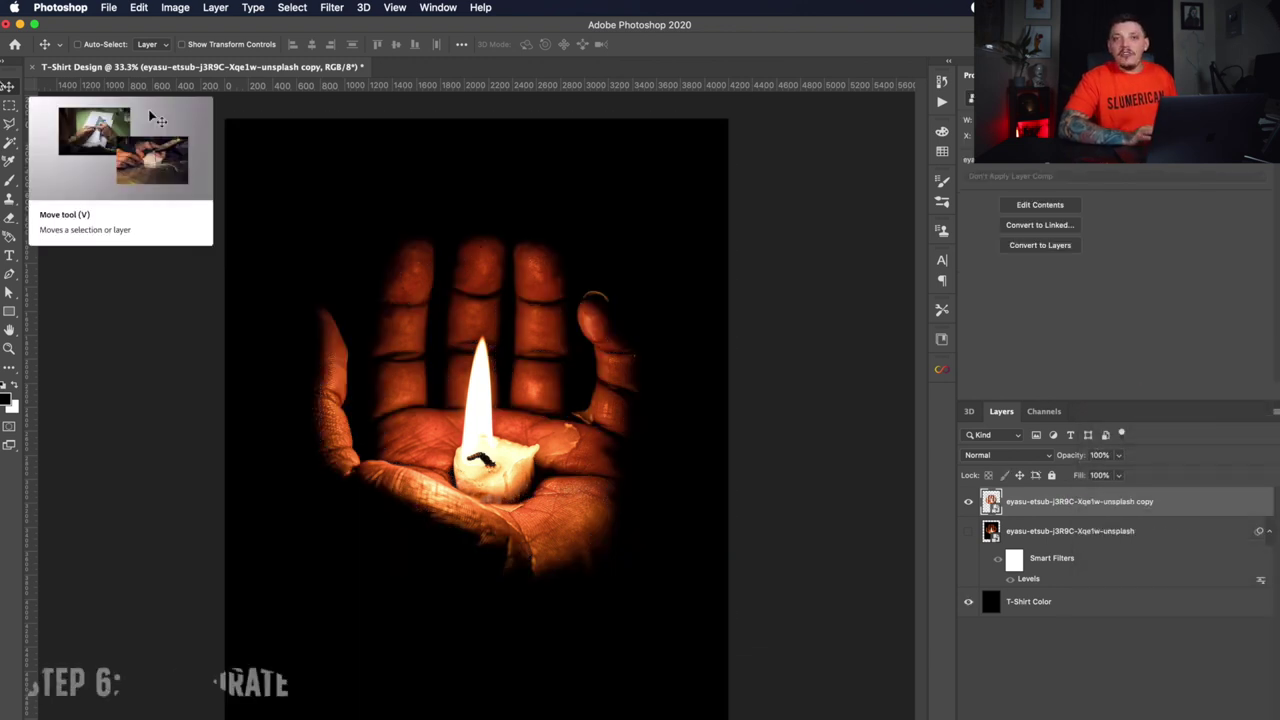
Desaturate the candle copy with a Hue/Saturation smart filter at Saturation -100.
{"action": "left_click", "coordinate": [177, 7]}
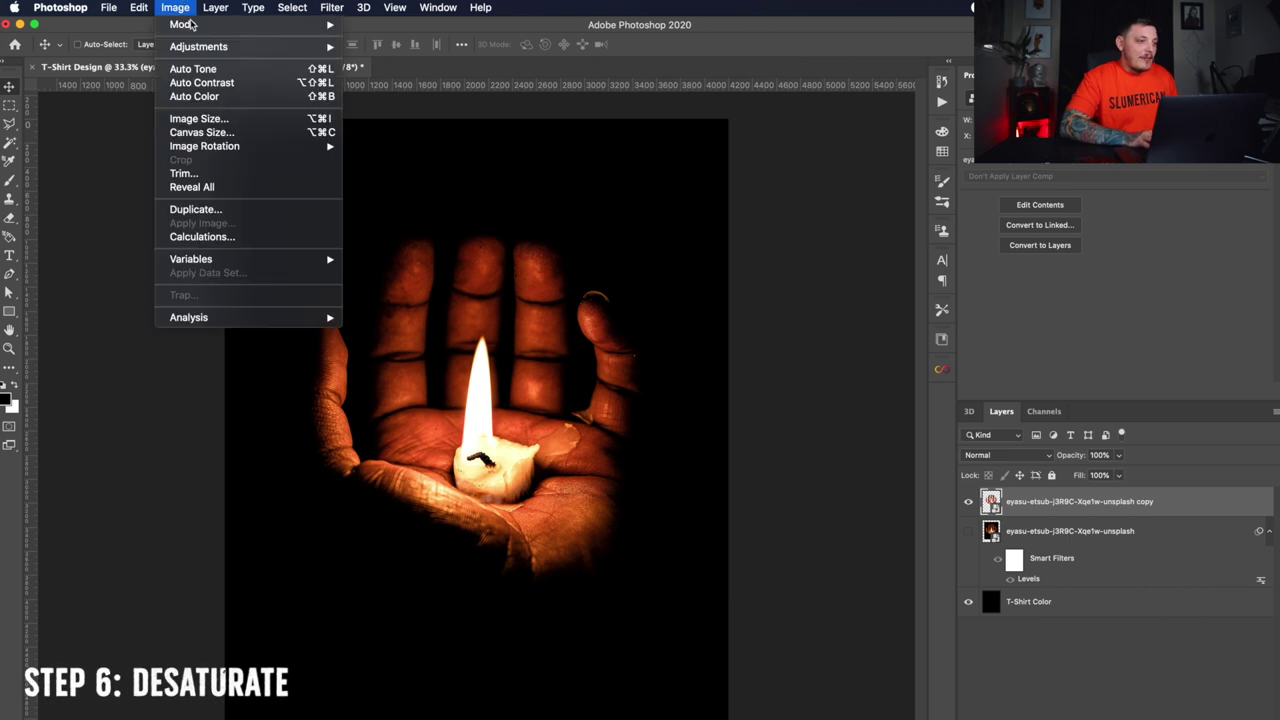
{"action": "mouse_move", "coordinate": [218, 47]}
{"action": "left_click", "coordinate": [387, 125]}
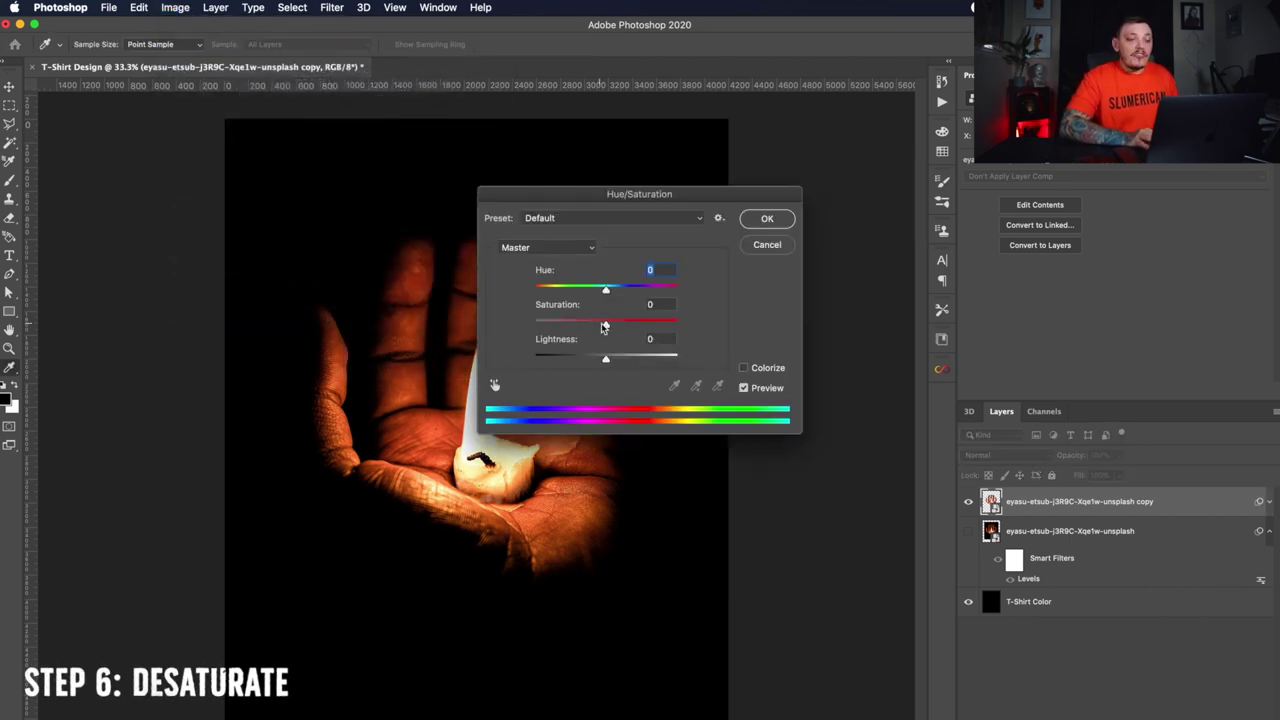
{"action": "left_click_drag", "start_coordinate": [603, 326], "coordinate": [479, 318]}
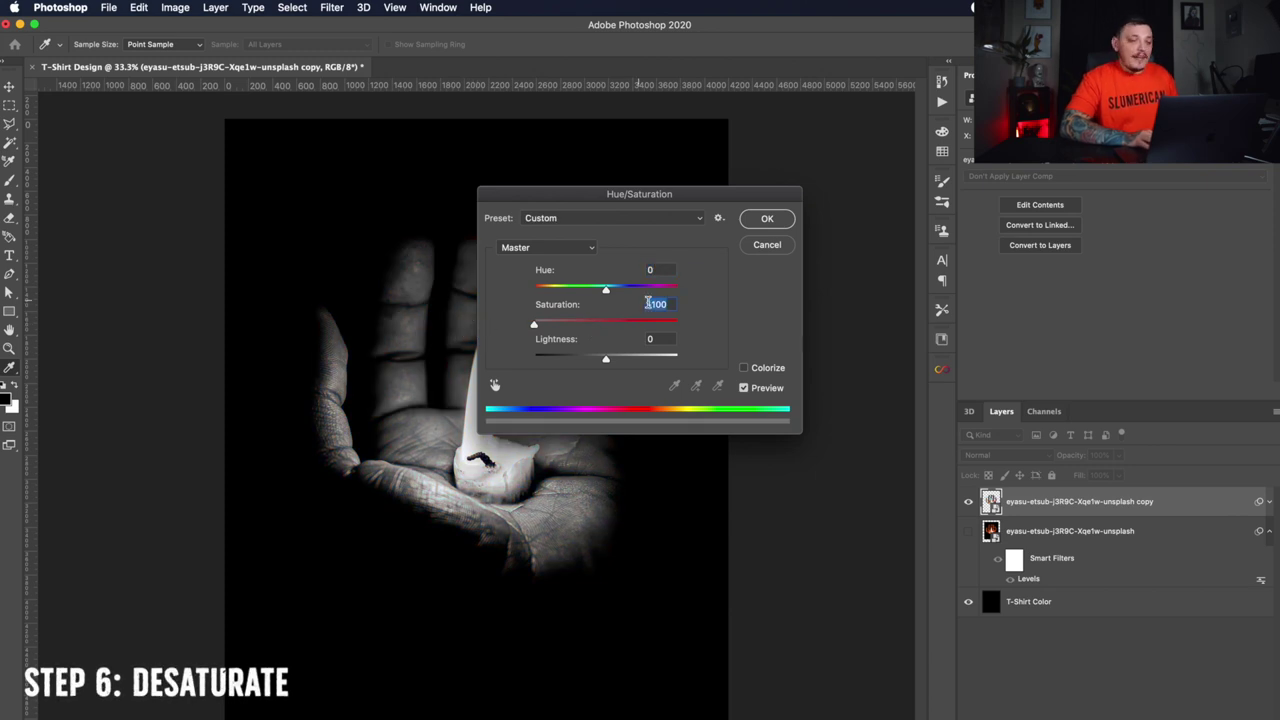
{"action": "left_click", "coordinate": [764, 220]}
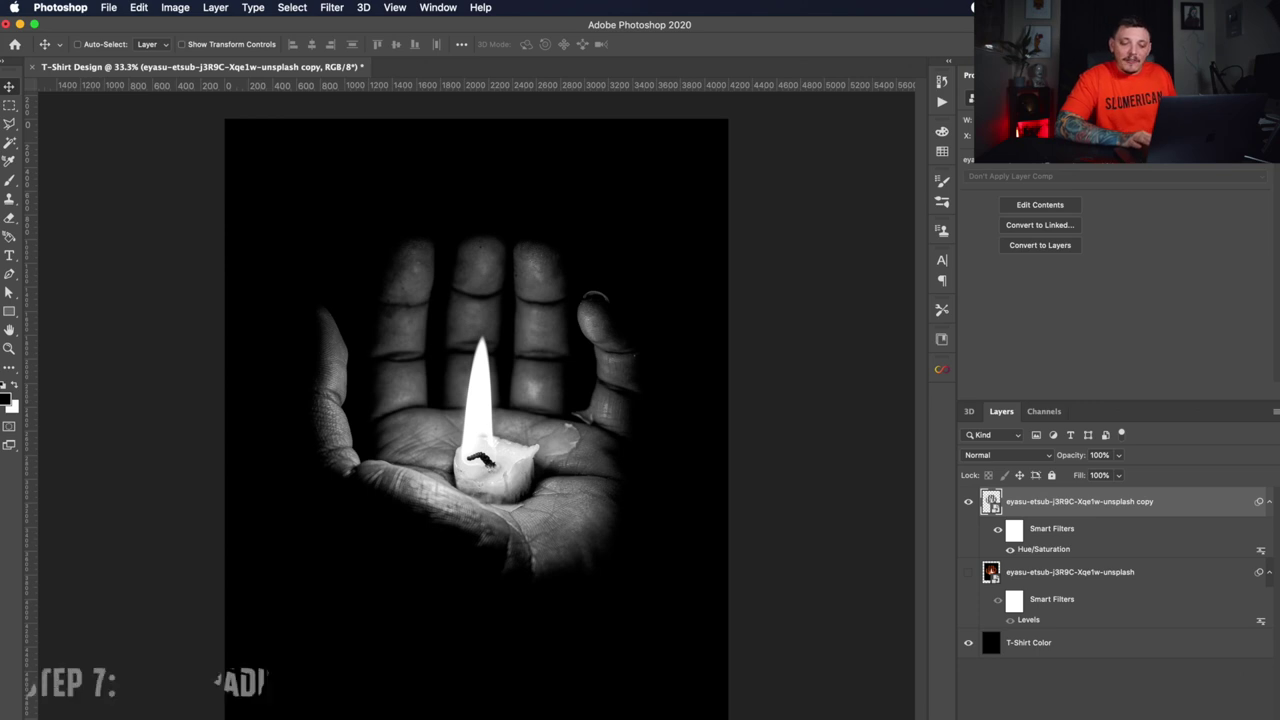
{"action": "left_click", "coordinate": [1160, 716]}
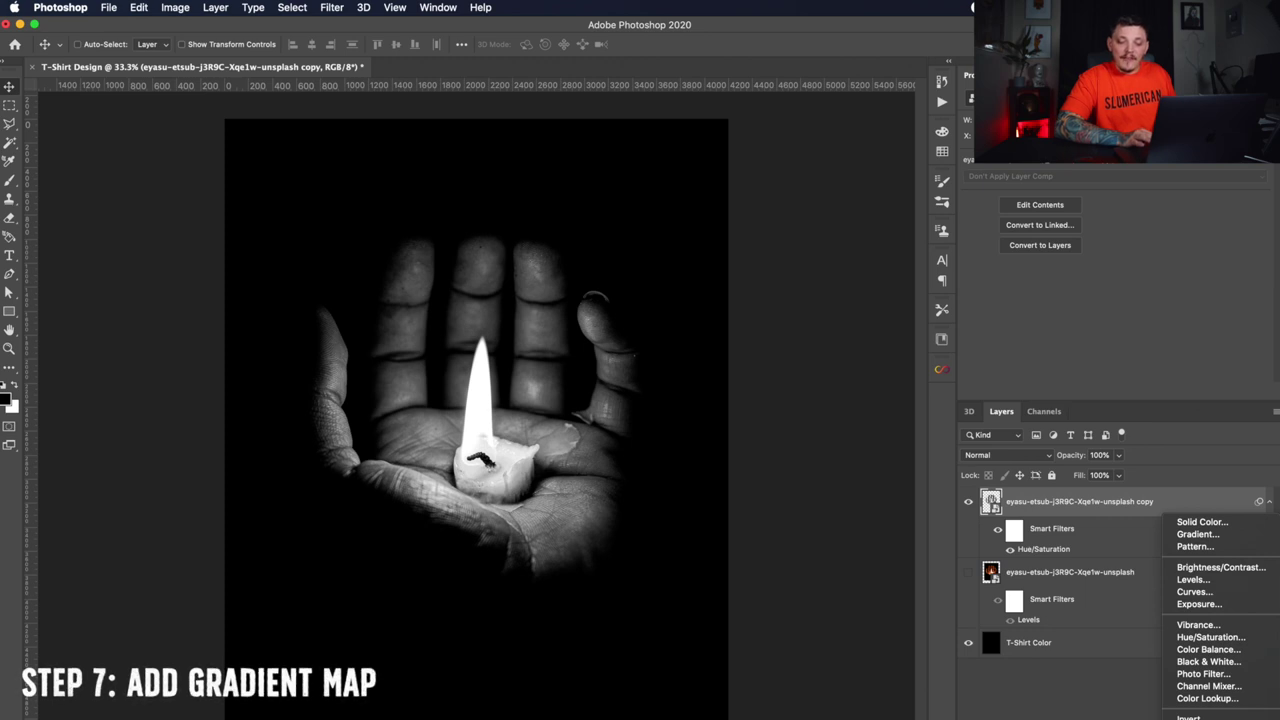
Add a Gradient Map adjustment layer using an orange-to-pink gradient preset.
{"action": "left_click", "coordinate": [1210, 719]}
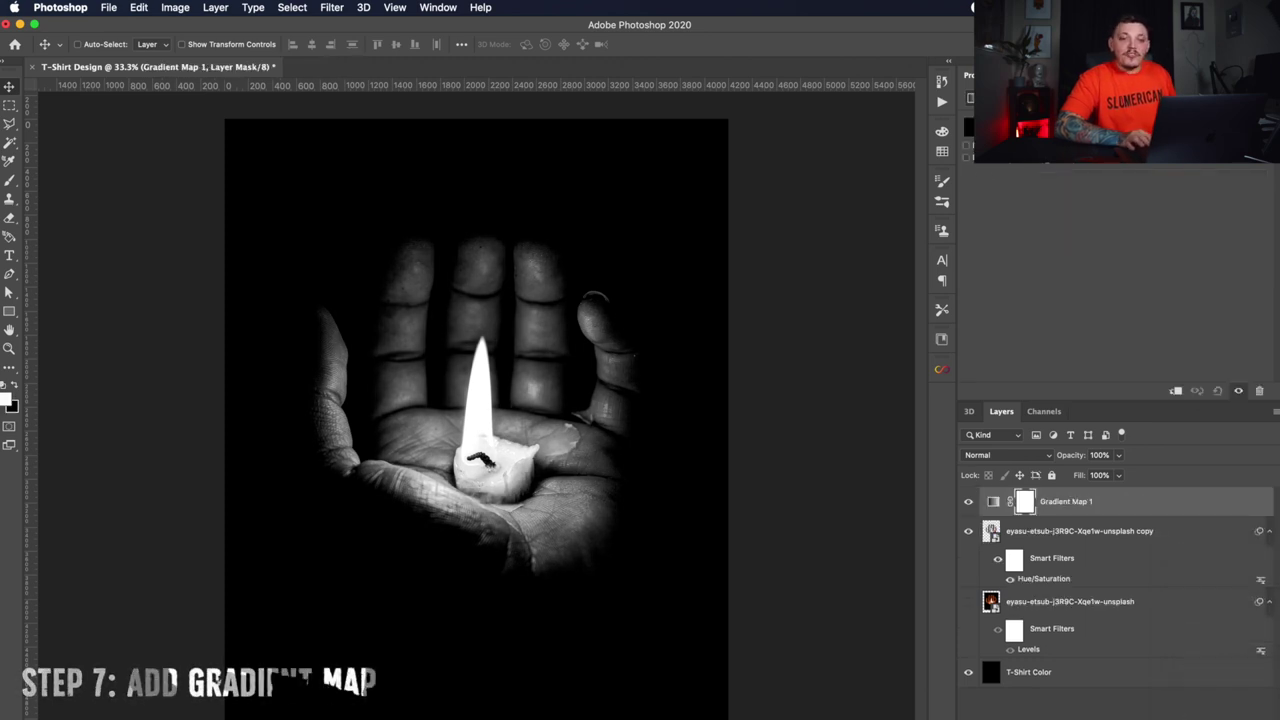
{"action": "scroll", "coordinate": [1142, 200], "scroll_direction": "down", "scroll_amount": 4}
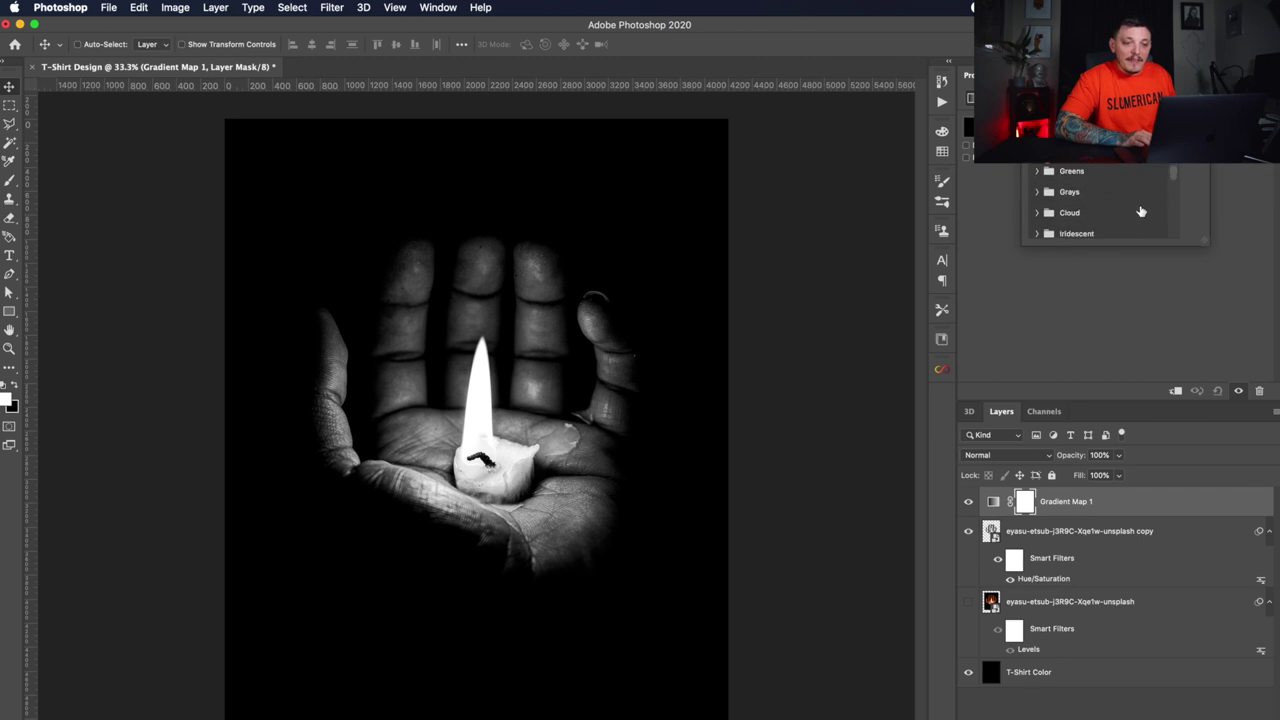
{"action": "scroll", "coordinate": [1088, 203], "scroll_direction": "up", "scroll_amount": 1}
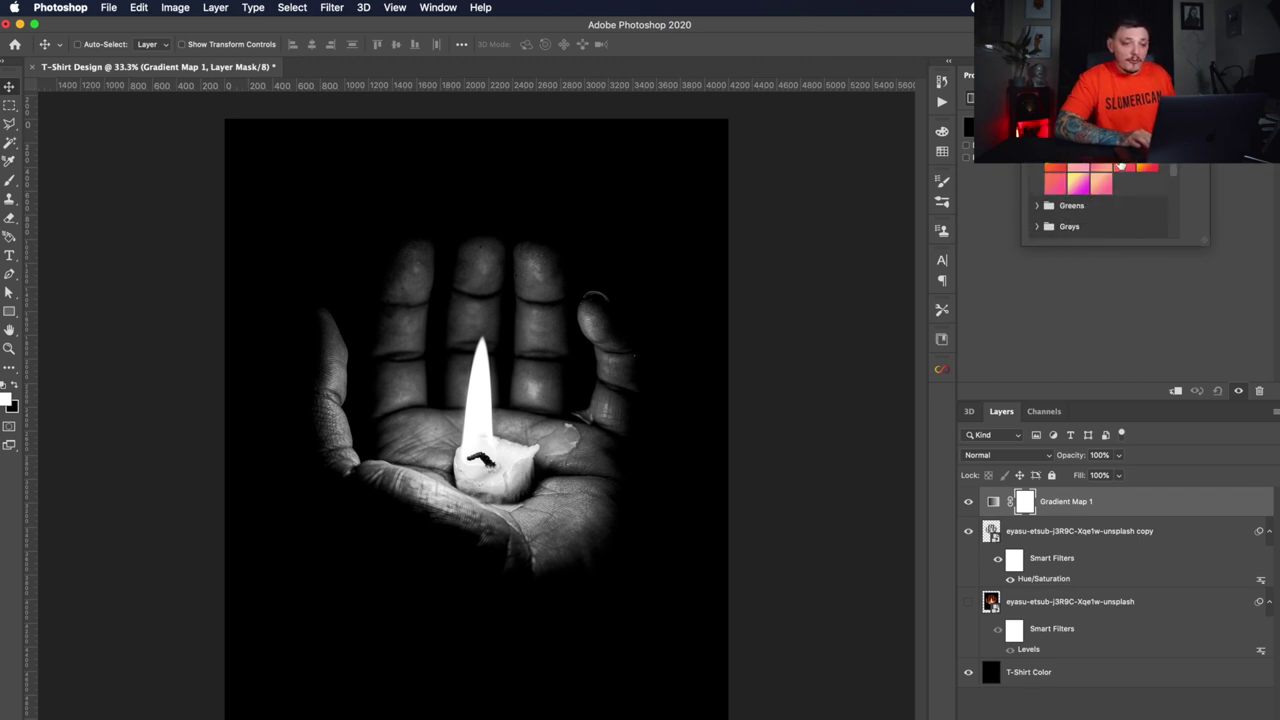
{"action": "left_click", "coordinate": [1124, 167]}
{"action": "left_click", "coordinate": [1095, 500]}
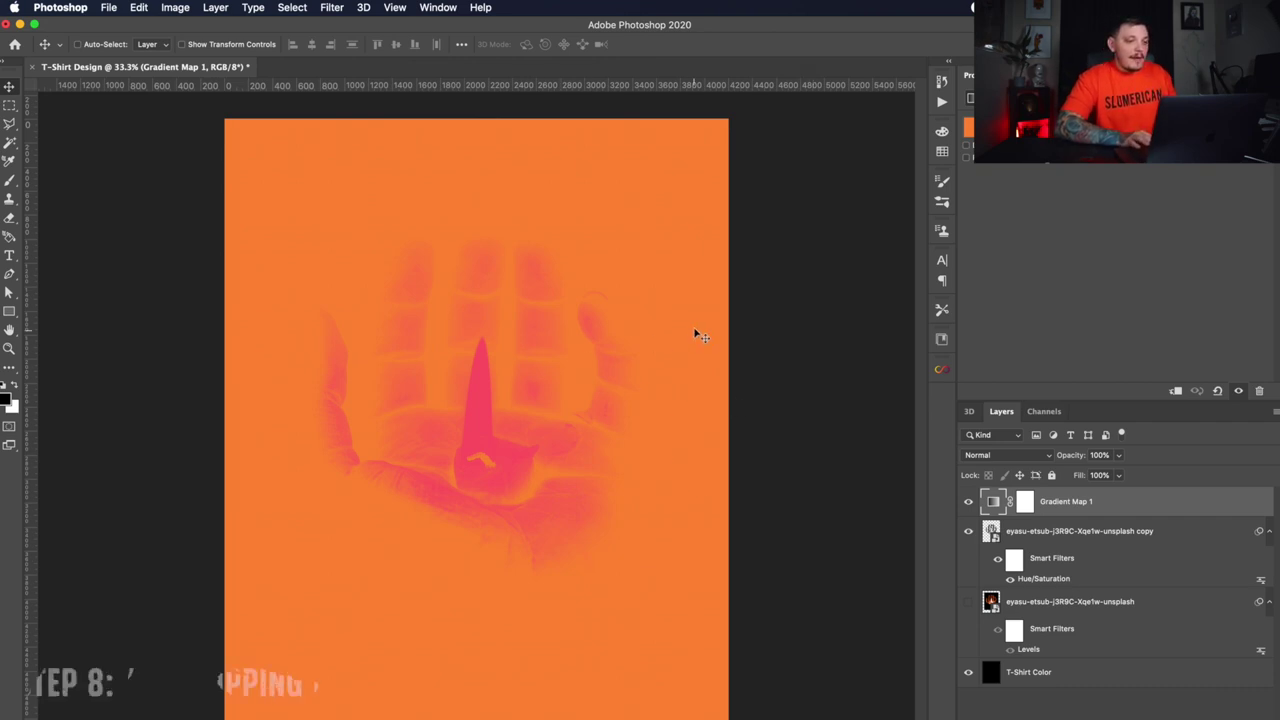
{"action": "left_click", "coordinate": [1105, 544]}
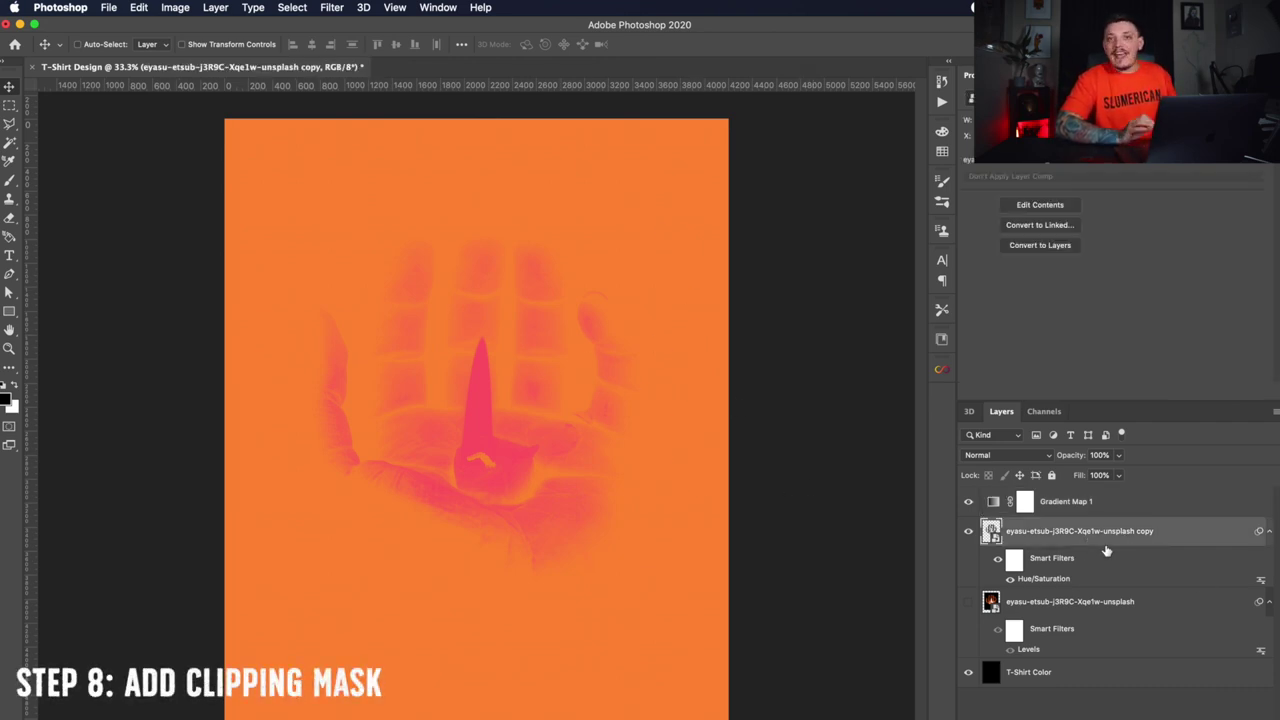
Clip Gradient Map 1 to the candle copy layer and rename that layer Hand.
{"action": "left_click", "coordinate": [1075, 506]}
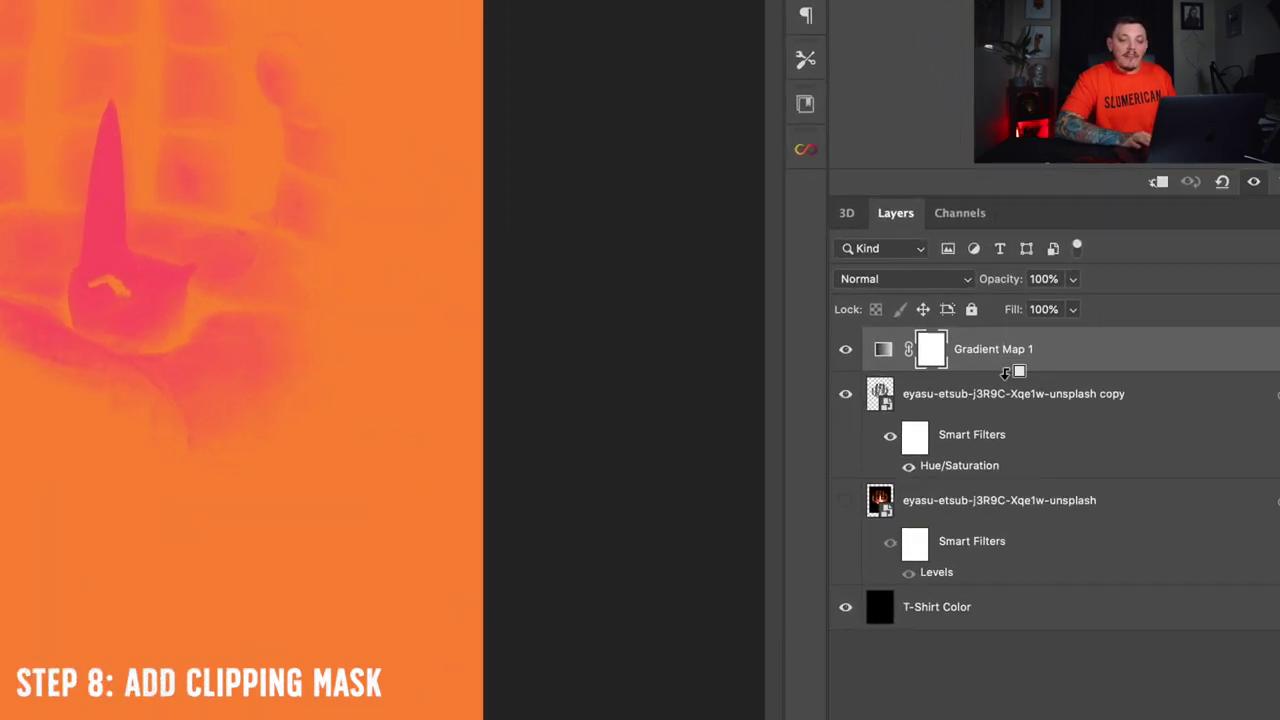
{"action": "left_click", "coordinate": [999, 370], "text": "alt"}
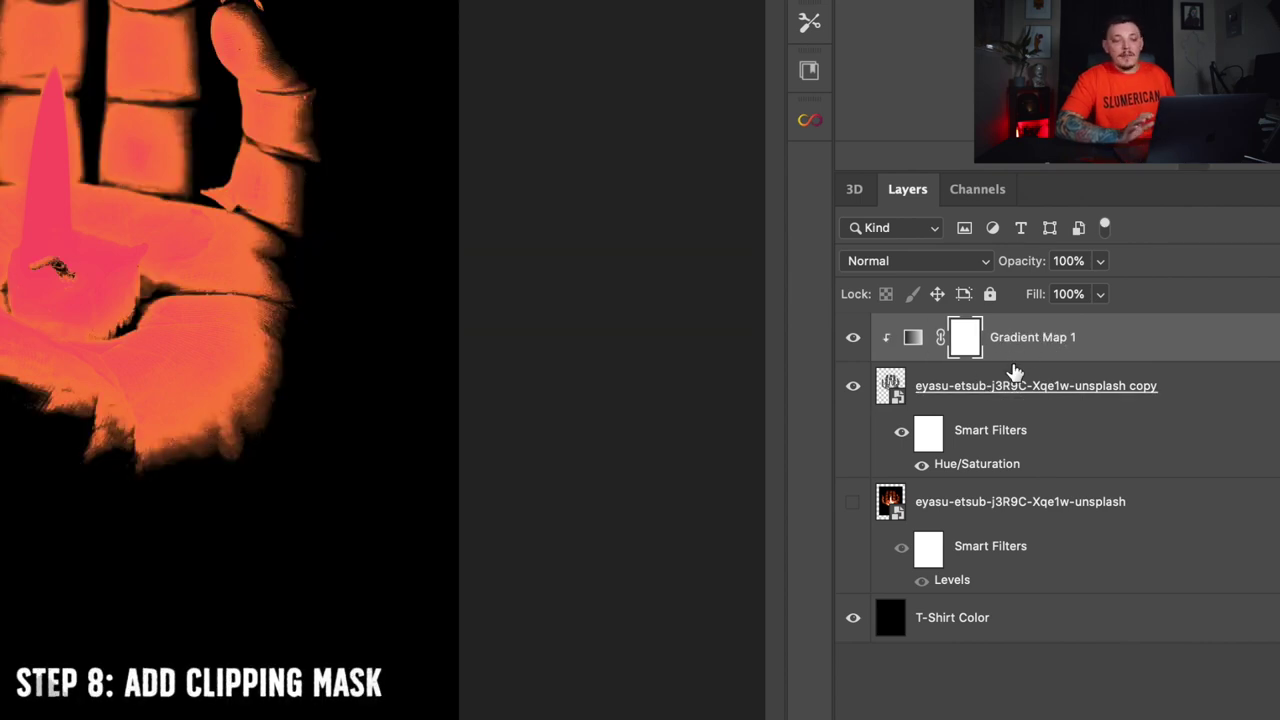
{"action": "double_click", "coordinate": [1012, 384]}
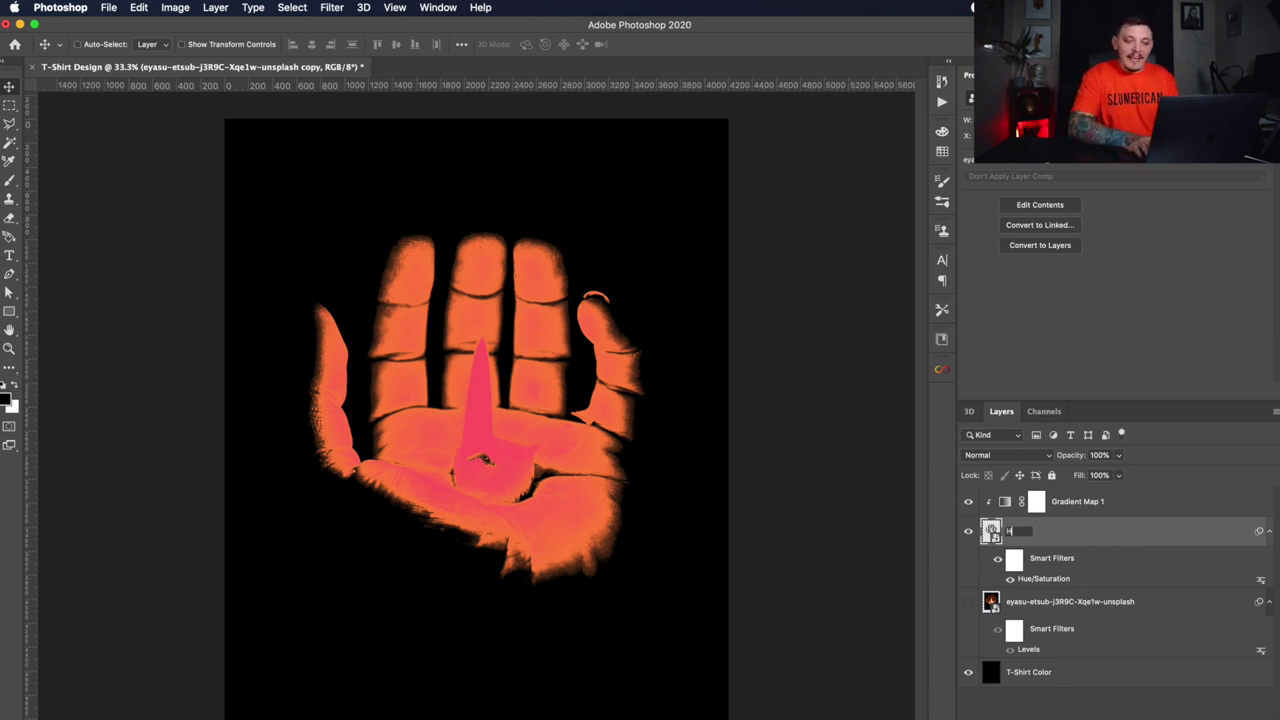
{"action": "key", "text": "Return"}
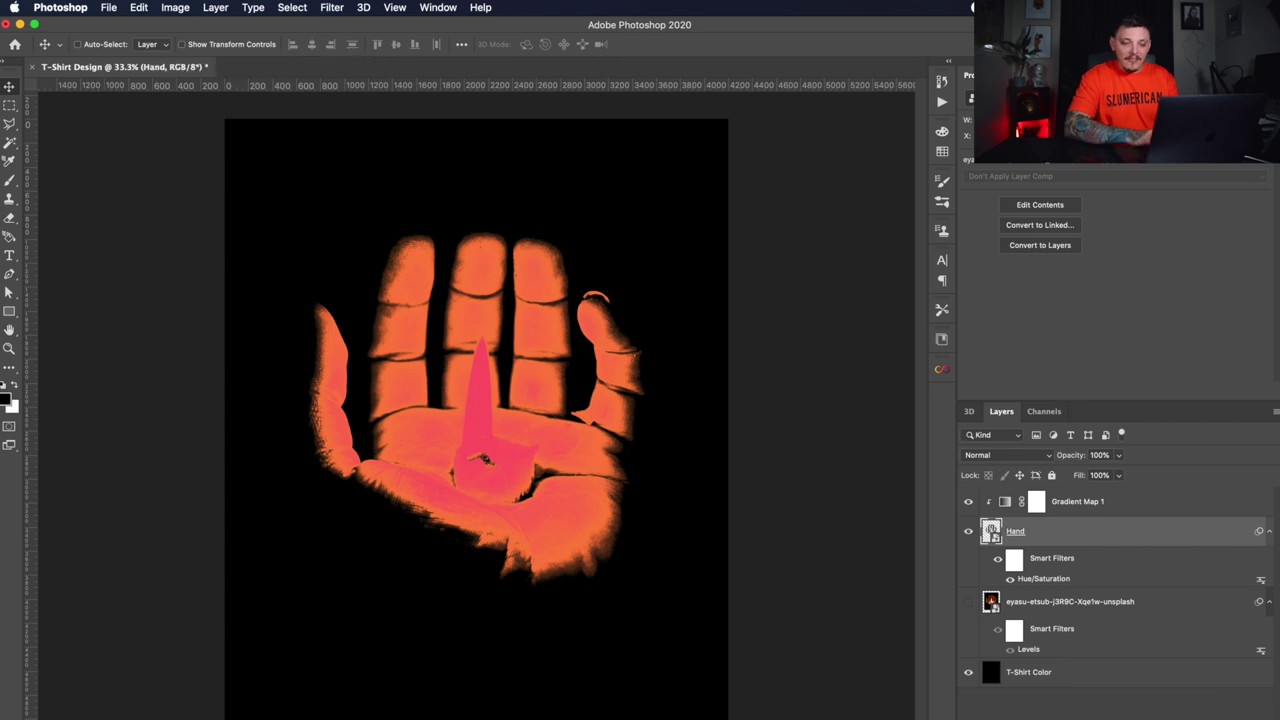
{"action": "left_click", "coordinate": [1080, 503]}
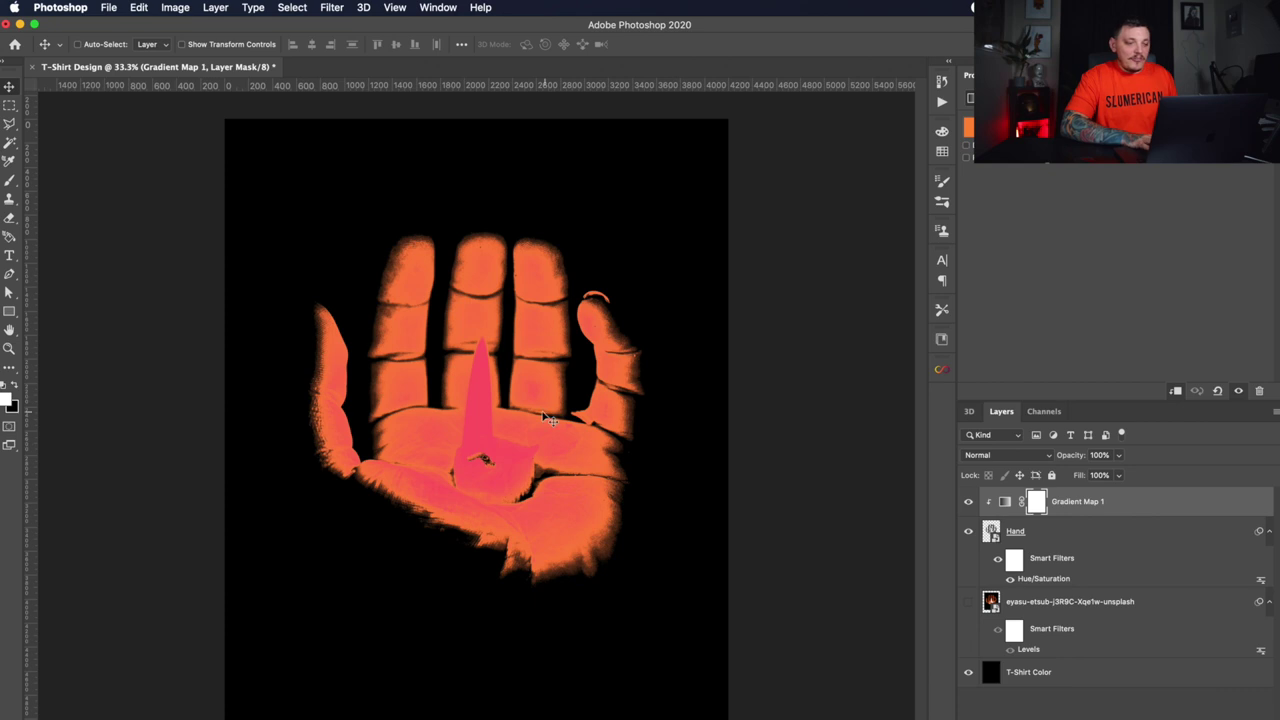
Set Gradient Map 1 to Soft Light blend mode at 80% opacity.
{"action": "left_click", "coordinate": [995, 455]}
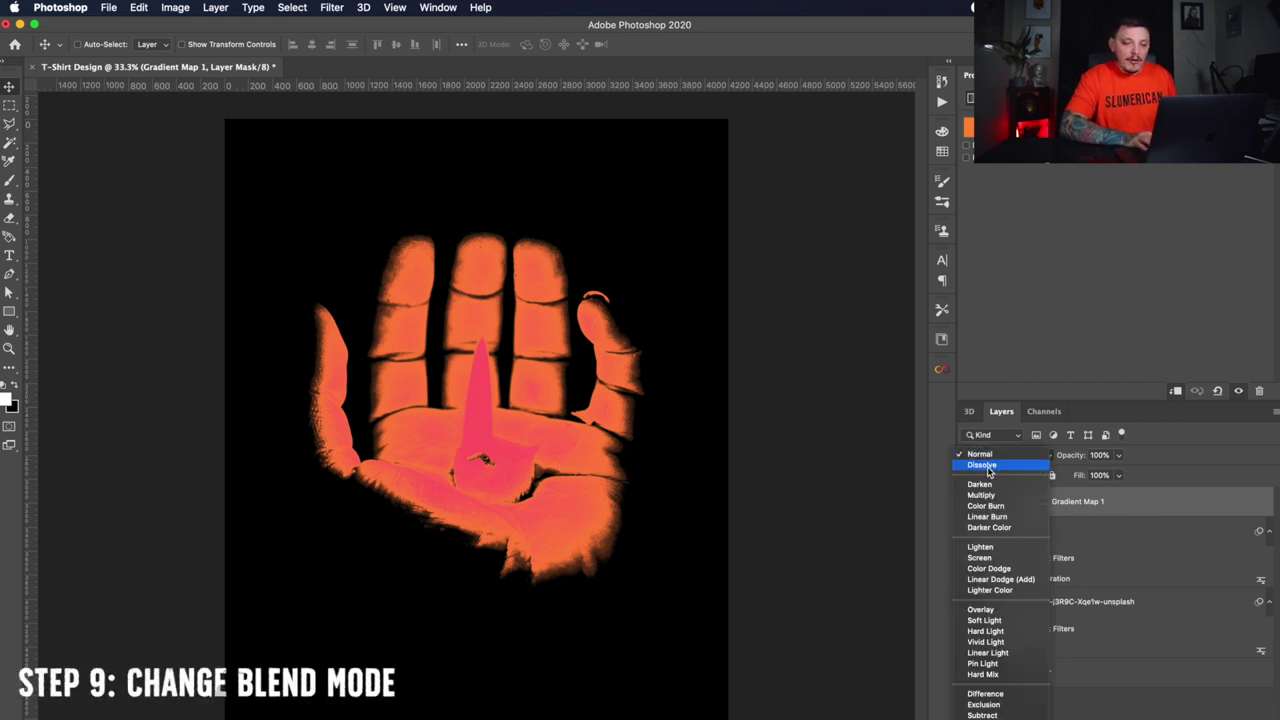
{"action": "left_click", "coordinate": [995, 621]}
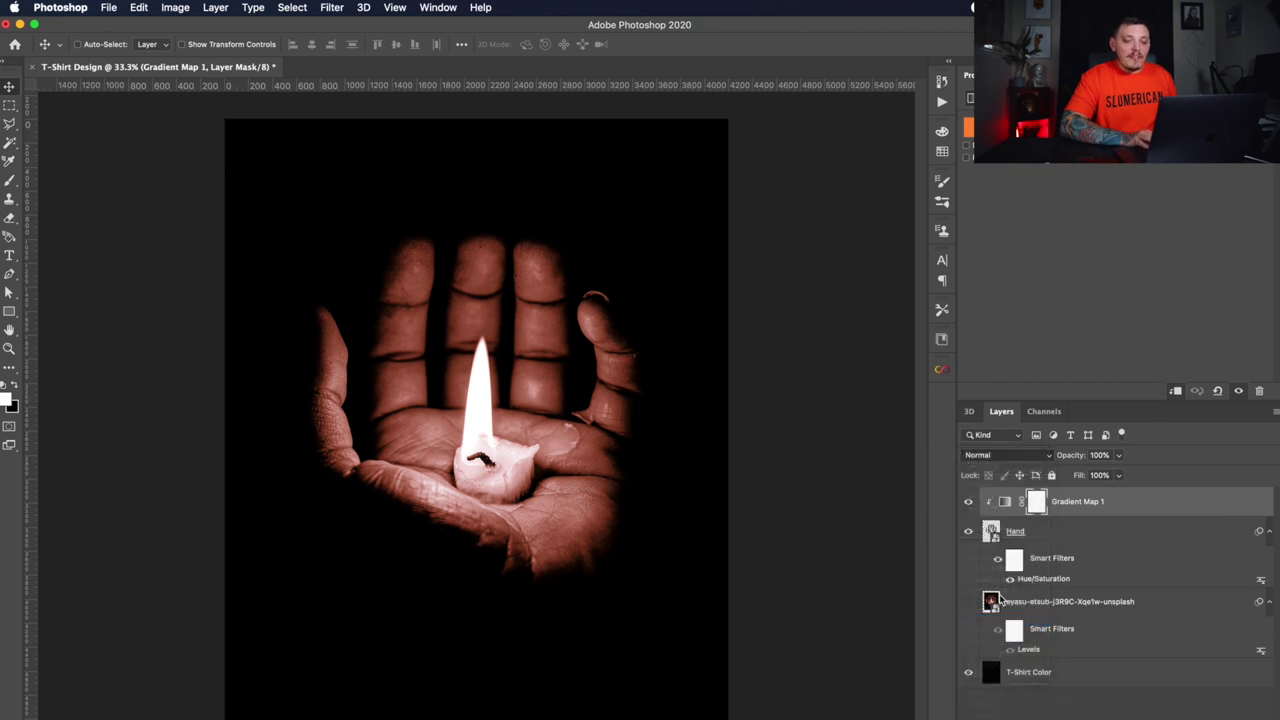
{"action": "key", "text": "8"}
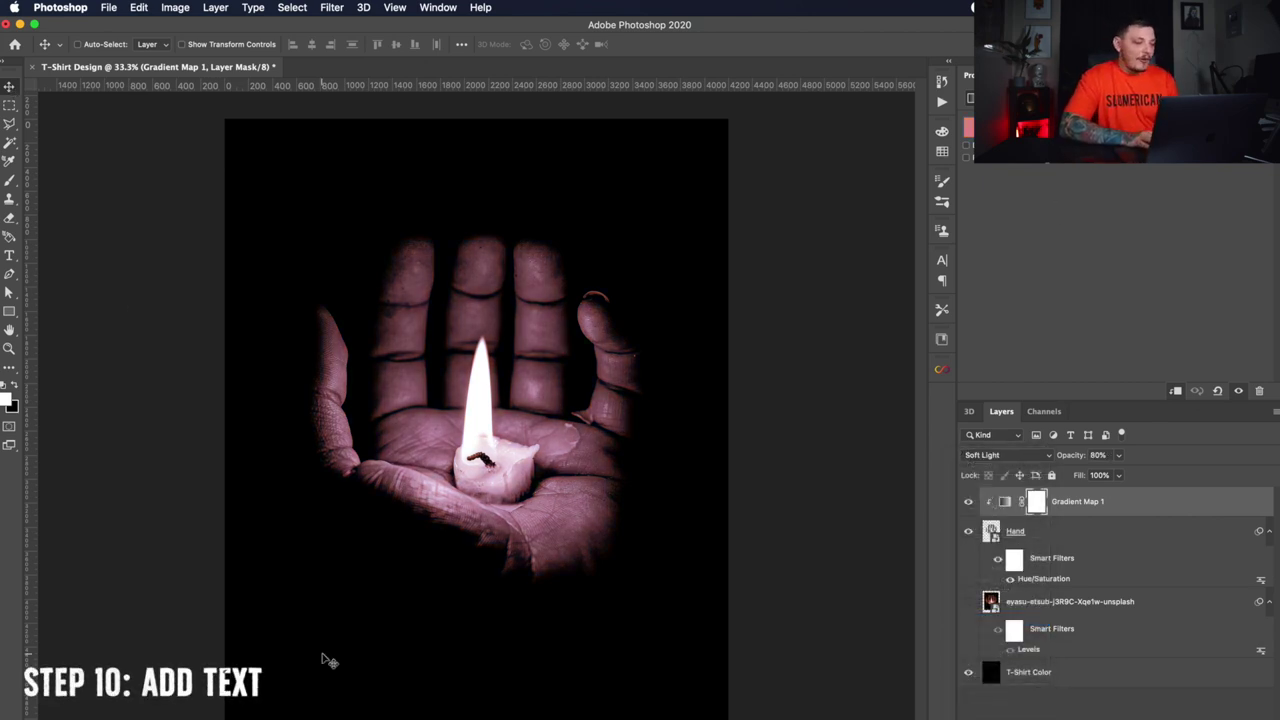
Type 'The End' in white Astenia at 281 pt and centre it below the hand.
{"action": "key", "text": "t"}
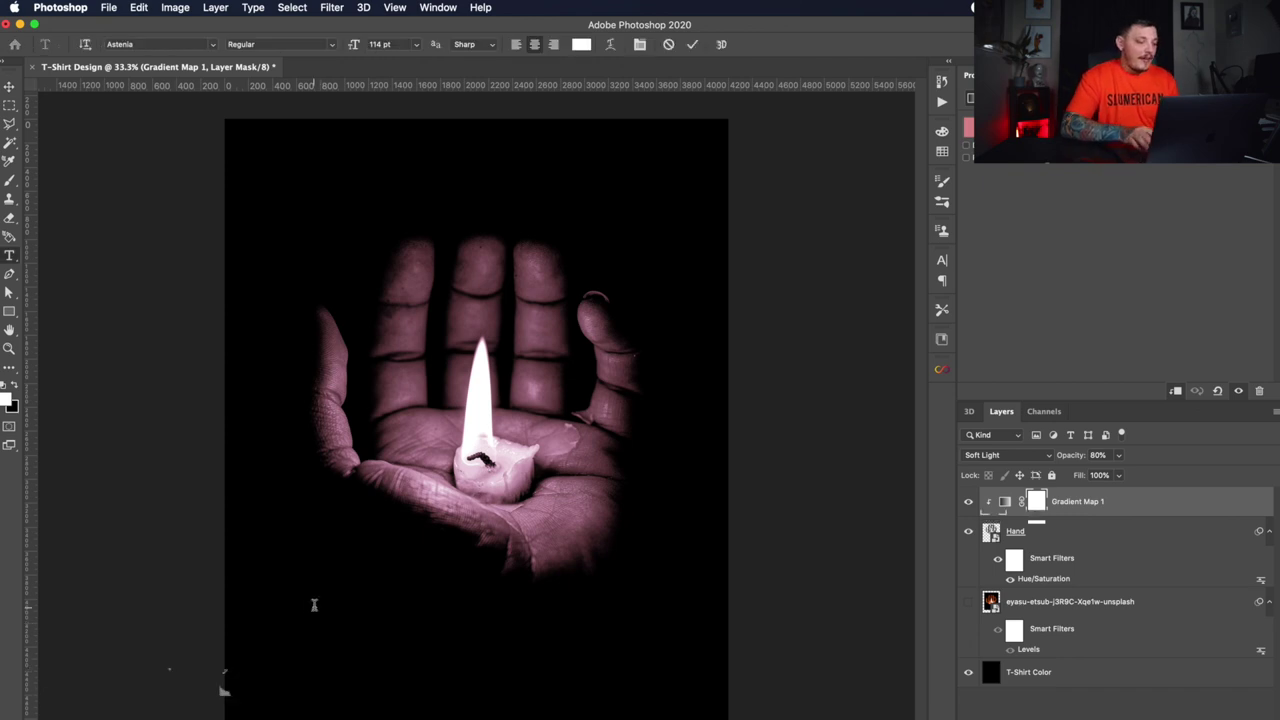
{"action": "left_click", "coordinate": [321, 620]}
{"action": "type", "text": "The End"}
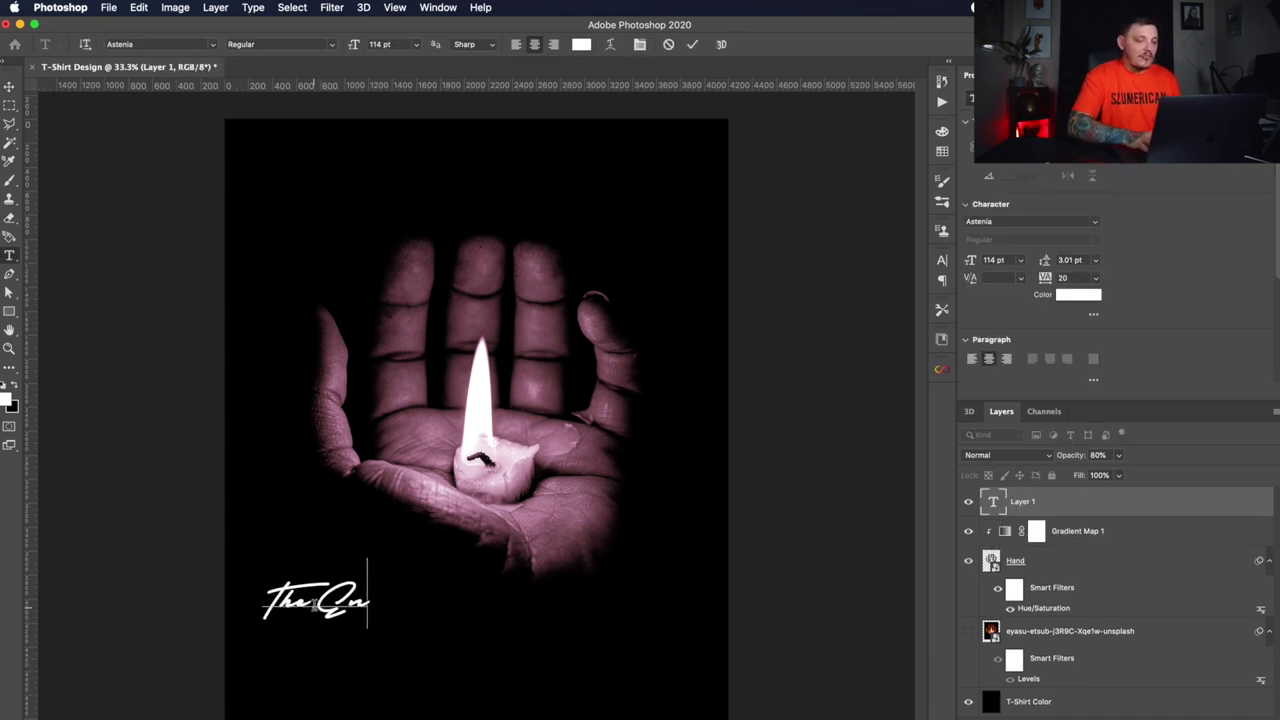
{"action": "key", "text": "alt+shift+Left"}
{"action": "key", "text": "alt+shift+Left"}
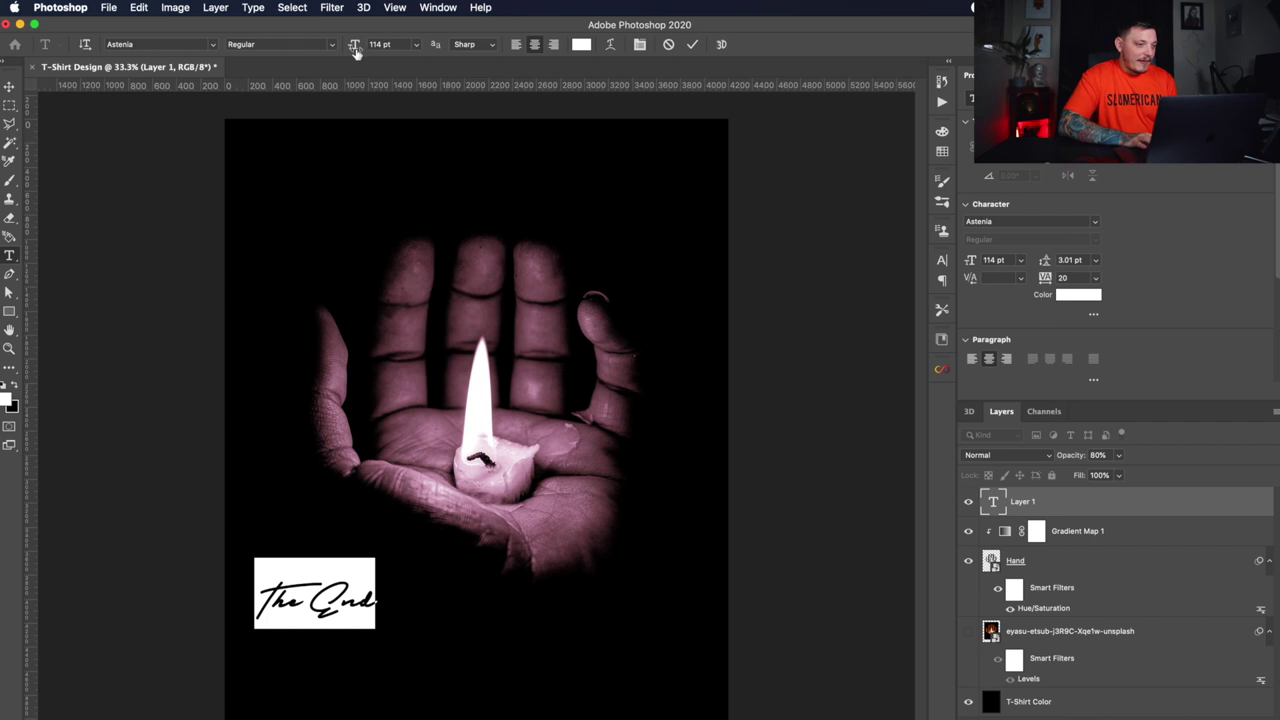
{"action": "left_click_drag", "start_coordinate": [355, 51], "coordinate": [413, 45]}
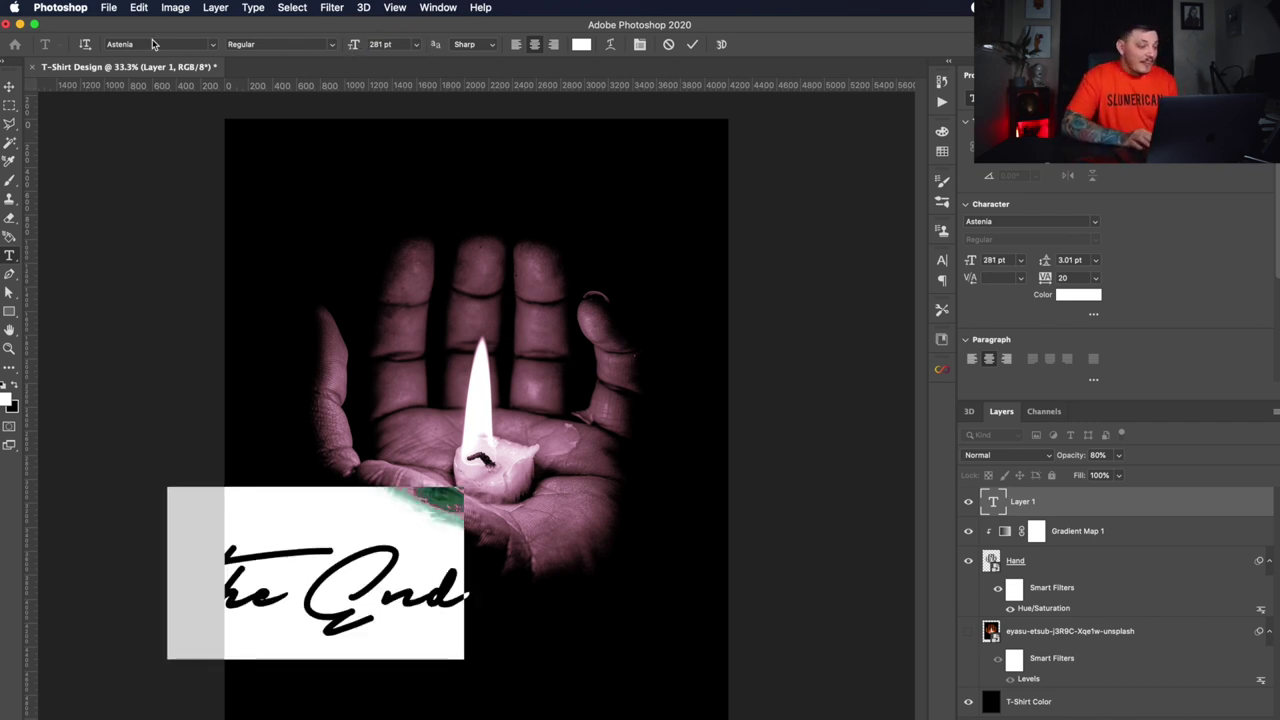
{"action": "left_click", "coordinate": [16, 89]}
{"action": "left_click_drag", "start_coordinate": [423, 551], "coordinate": [536, 591]}
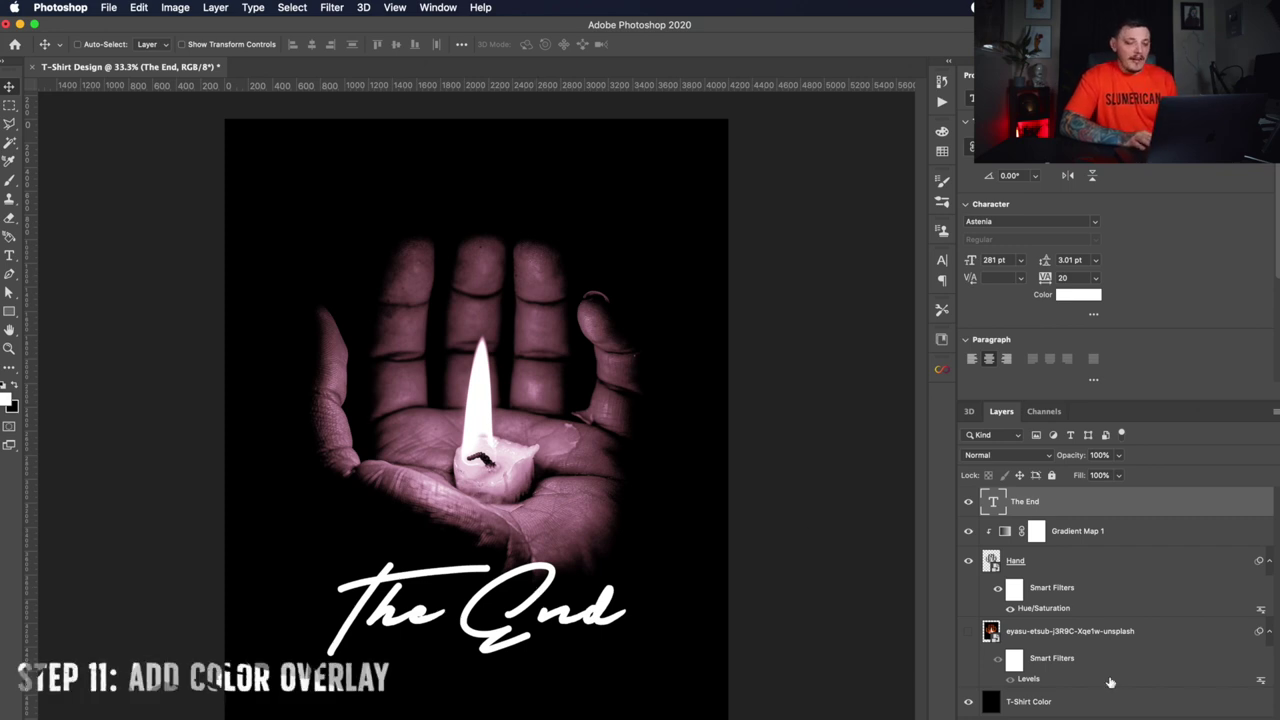
Add a Color Overlay effect turning the The End text orange (#ff9f38).
{"action": "left_click", "coordinate": [1160, 719]}
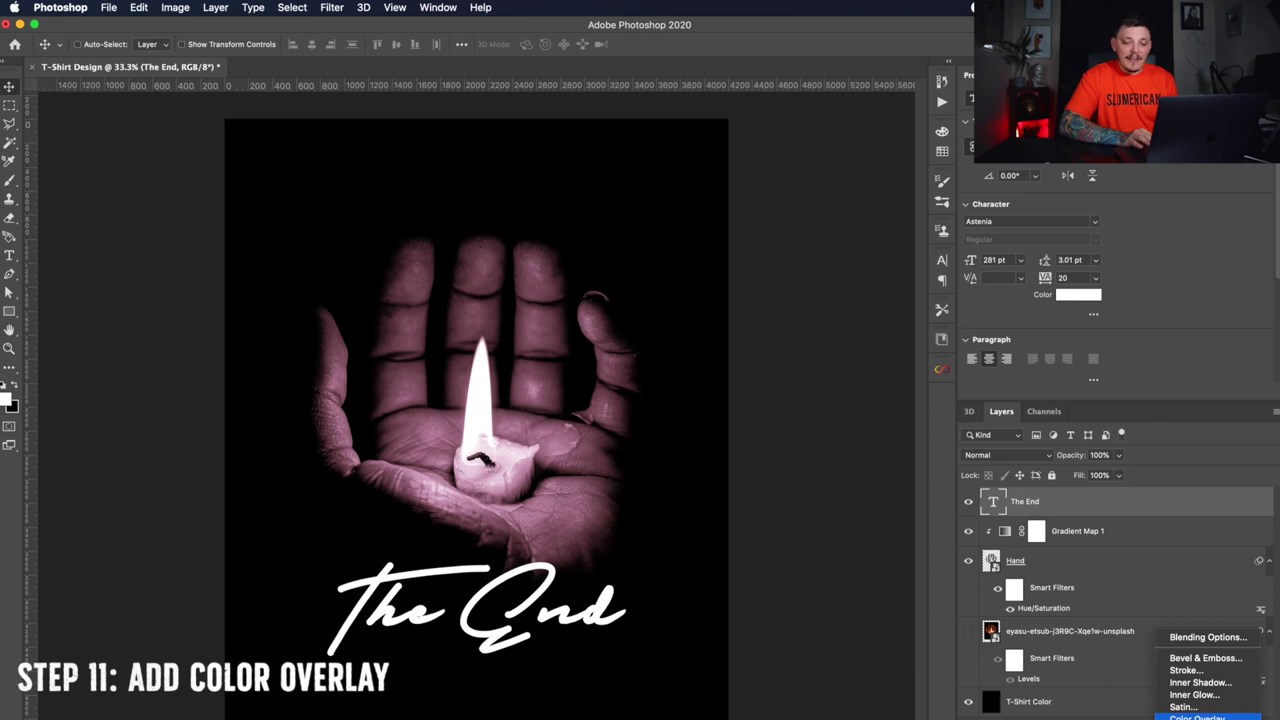
{"action": "left_click", "coordinate": [1197, 717]}
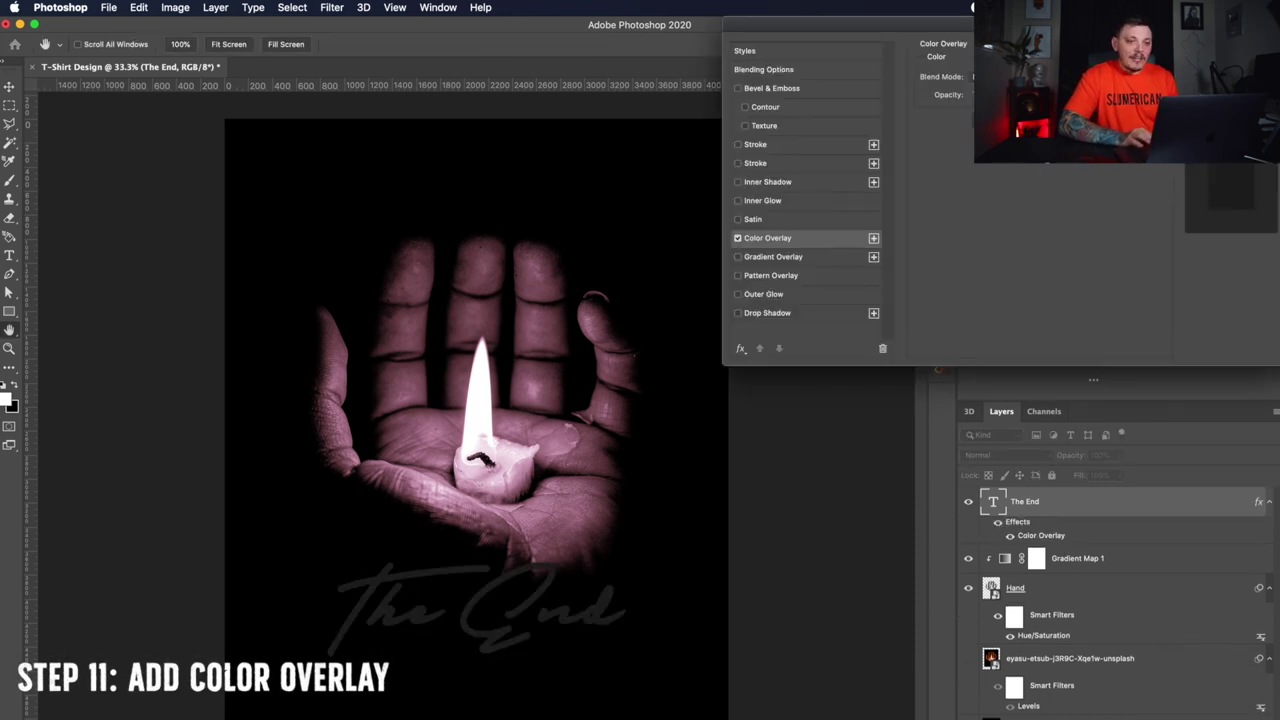
{"action": "left_click", "coordinate": [1115, 77]}
{"action": "left_click", "coordinate": [1005, 212]}
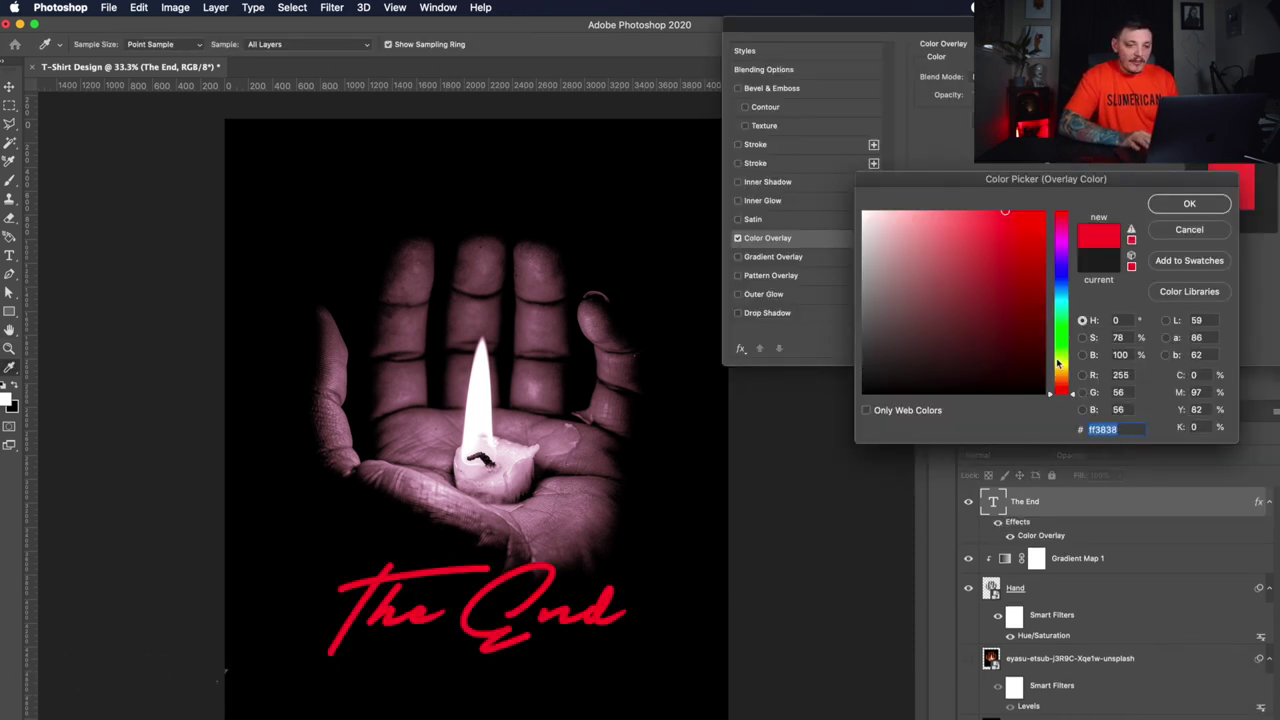
{"action": "left_click_drag", "start_coordinate": [1058, 364], "coordinate": [1068, 383]}
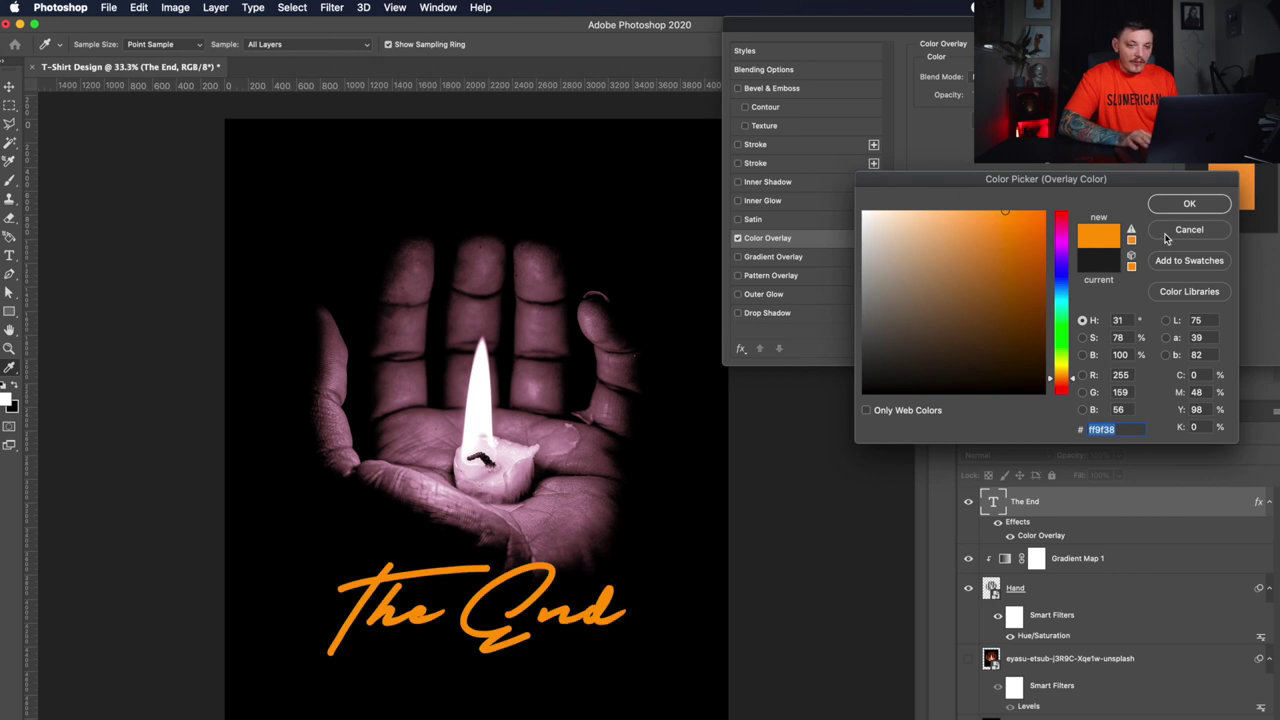
{"action": "key", "text": "Return"}
{"action": "key", "text": "Return"}
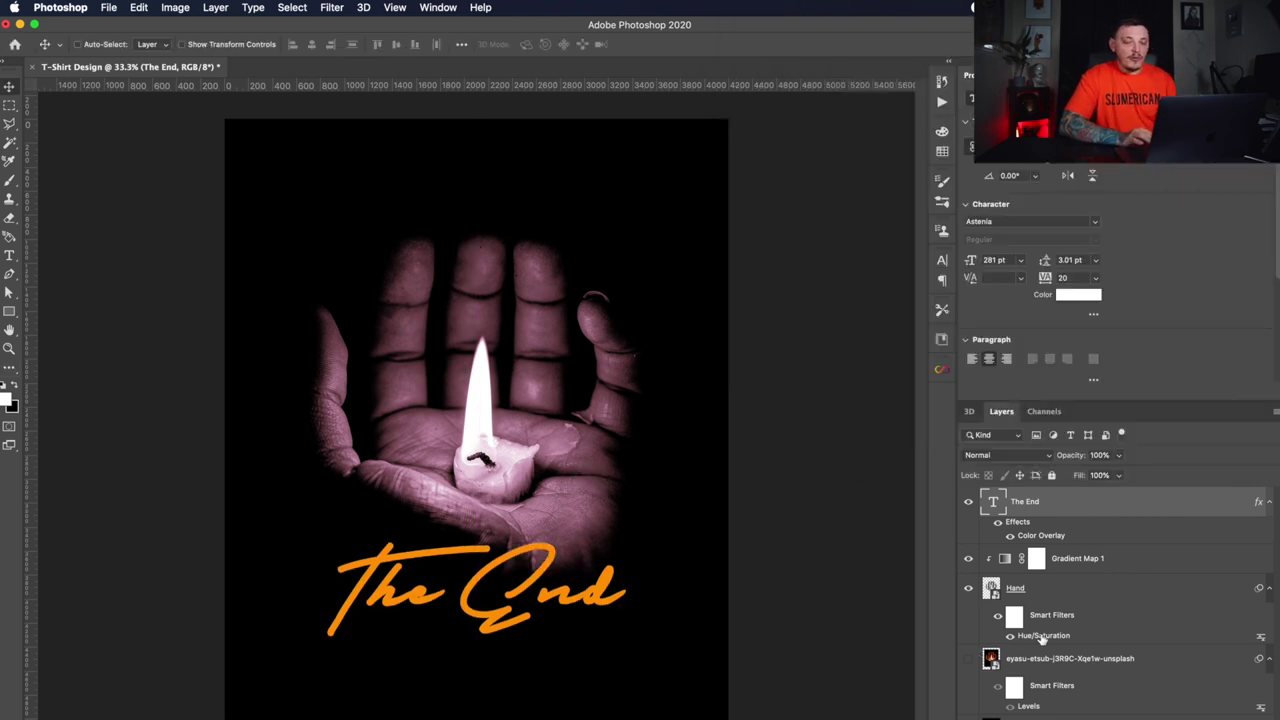
Apply a blue-grey gradient map preset to the hand and lower its opacity to about 66%.
{"action": "left_click", "coordinate": [1072, 559]}
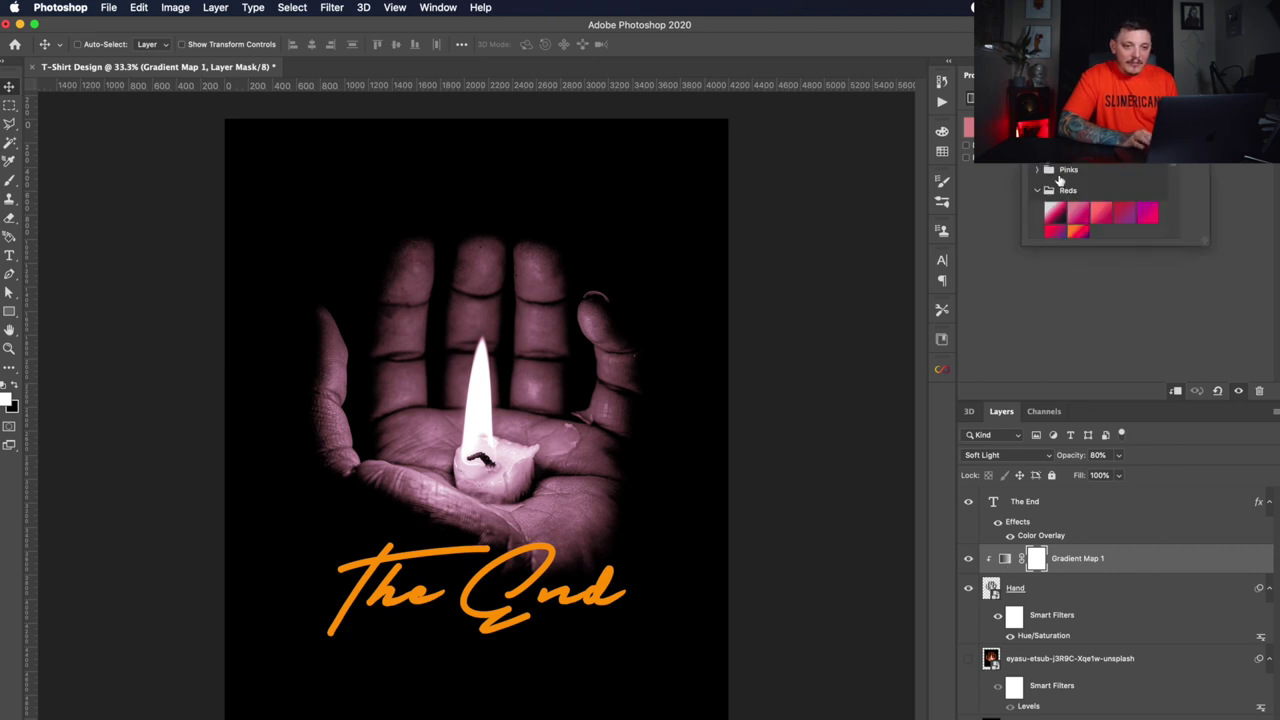
{"action": "left_click", "coordinate": [1037, 190]}
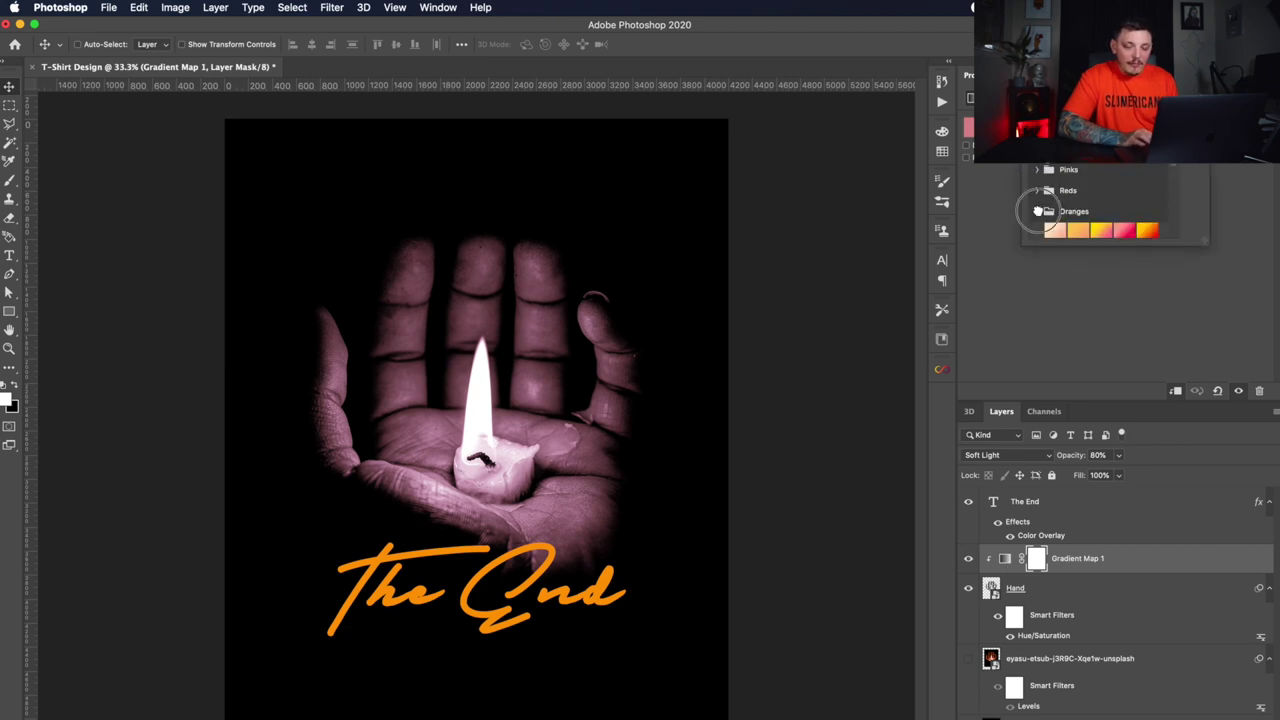
{"action": "scroll", "coordinate": [1100, 205], "scroll_direction": "down", "scroll_amount": 5}
{"action": "left_click", "coordinate": [1102, 210]}
{"action": "left_click", "coordinate": [1102, 210]}
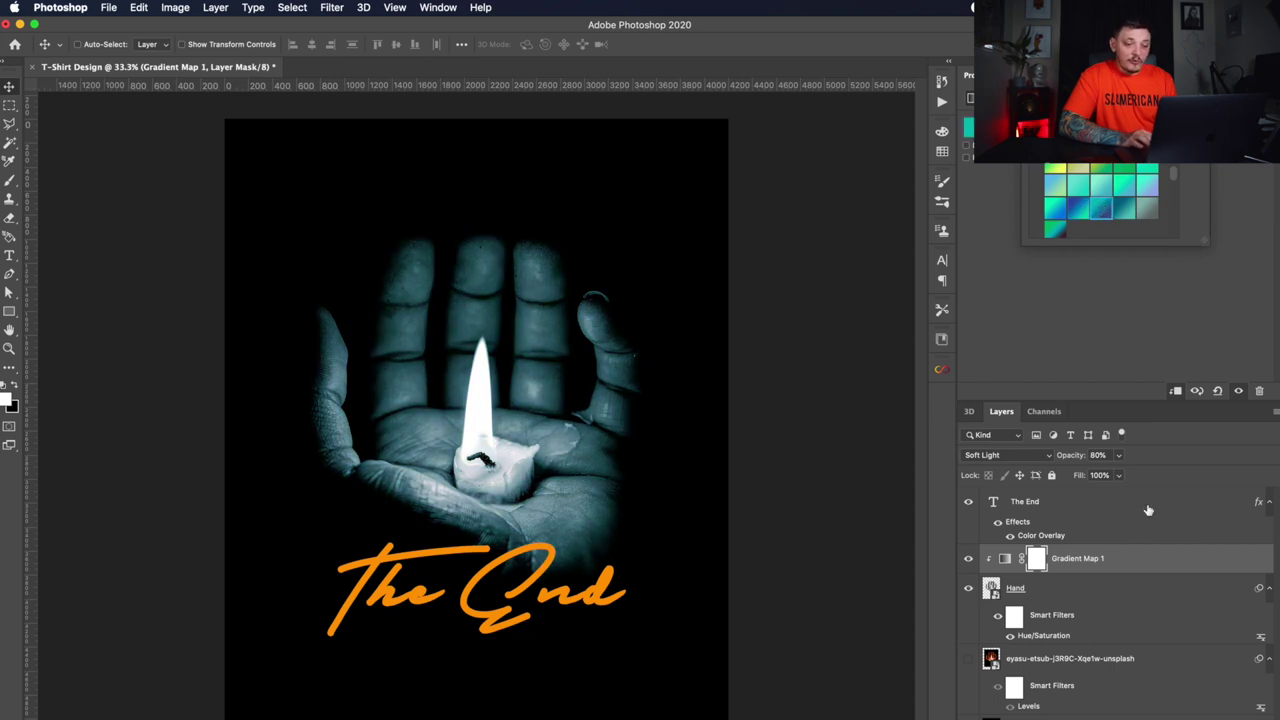
{"action": "left_click", "coordinate": [1123, 558]}
{"action": "left_click", "coordinate": [1123, 558]}
{"action": "left_click", "coordinate": [1119, 455]}
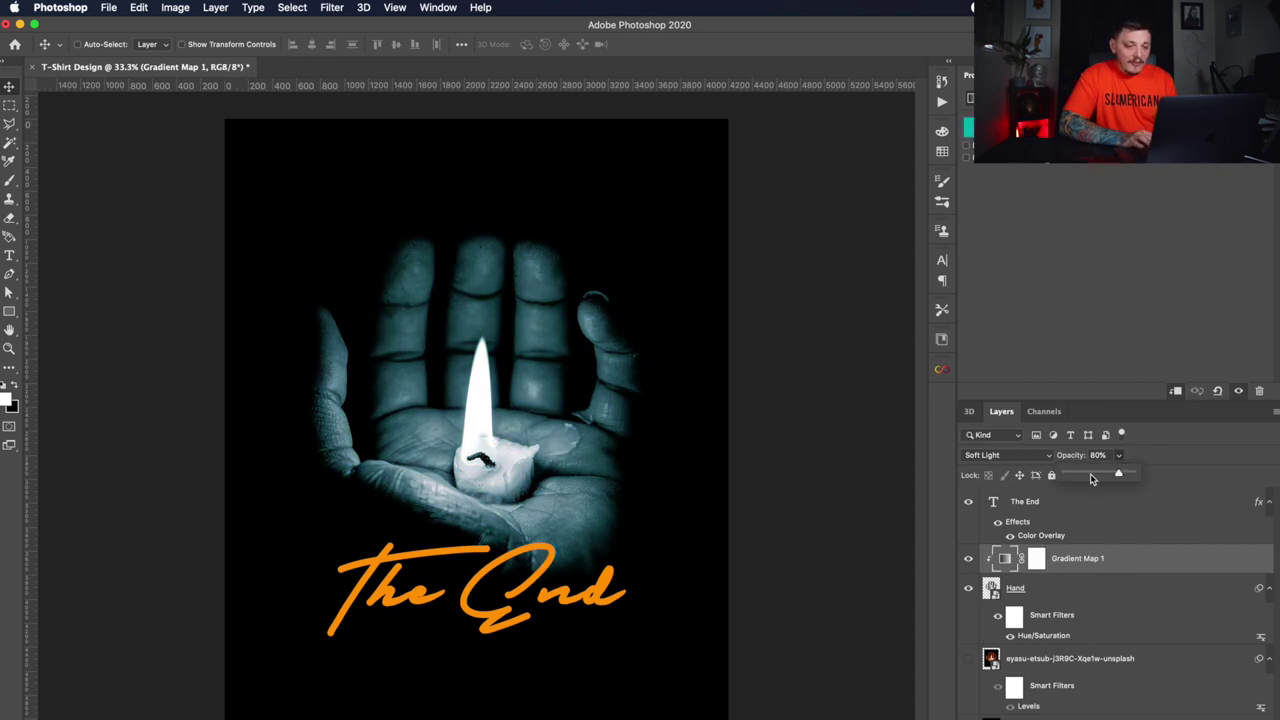
{"action": "left_click_drag", "start_coordinate": [1091, 477], "coordinate": [1103, 477]}
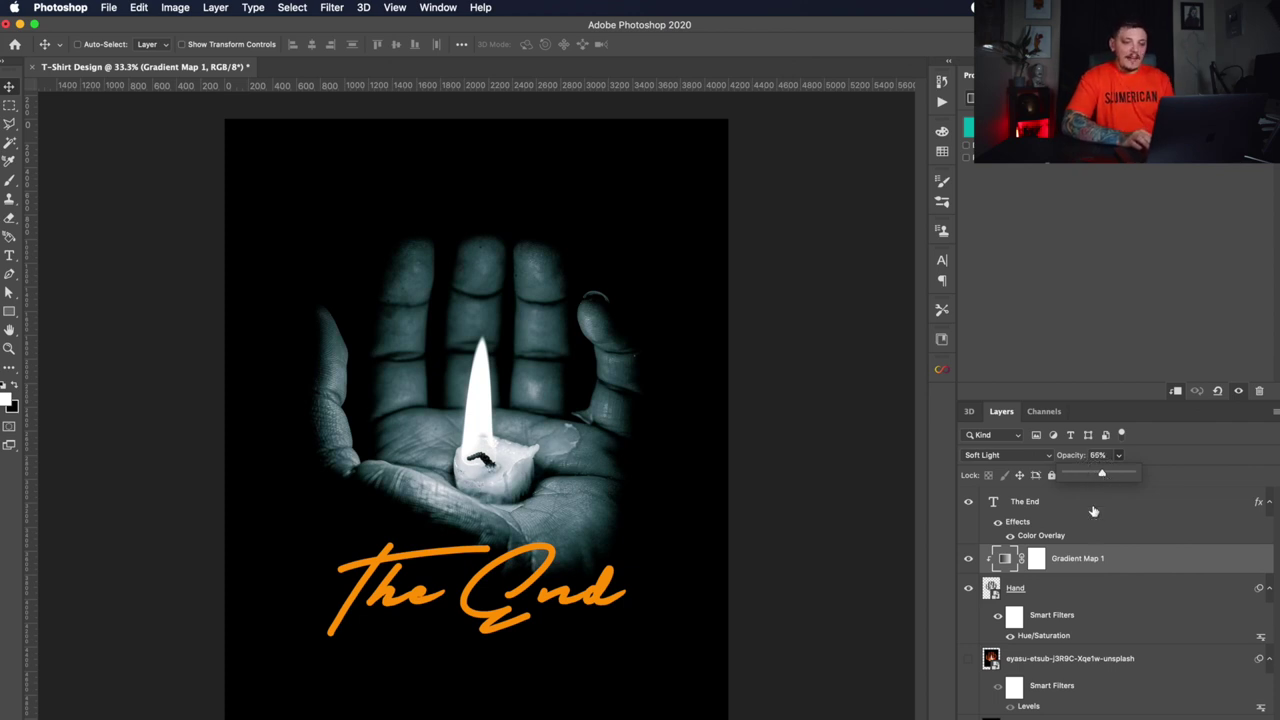
Change The End's Color Overlay to a brighter orange, #df8728.
{"action": "left_click", "coordinate": [1070, 503]}
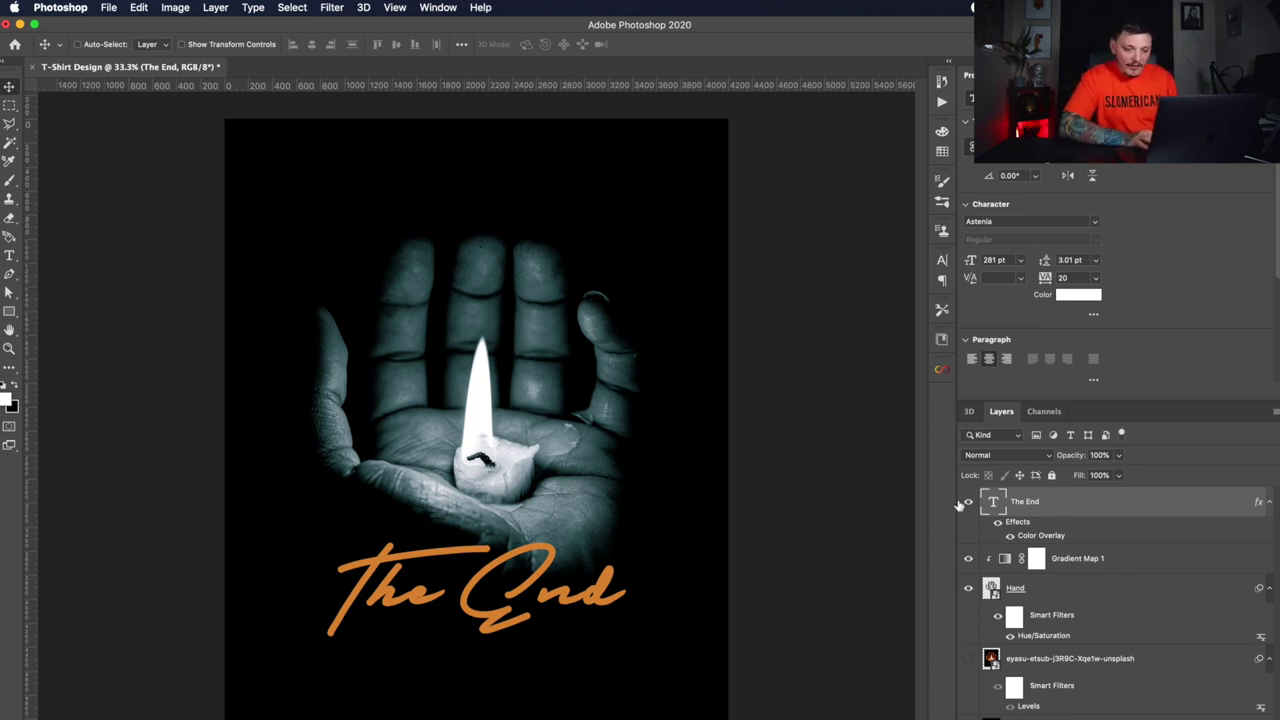
{"action": "double_click", "coordinate": [1041, 535]}
{"action": "left_click", "coordinate": [1230, 187]}
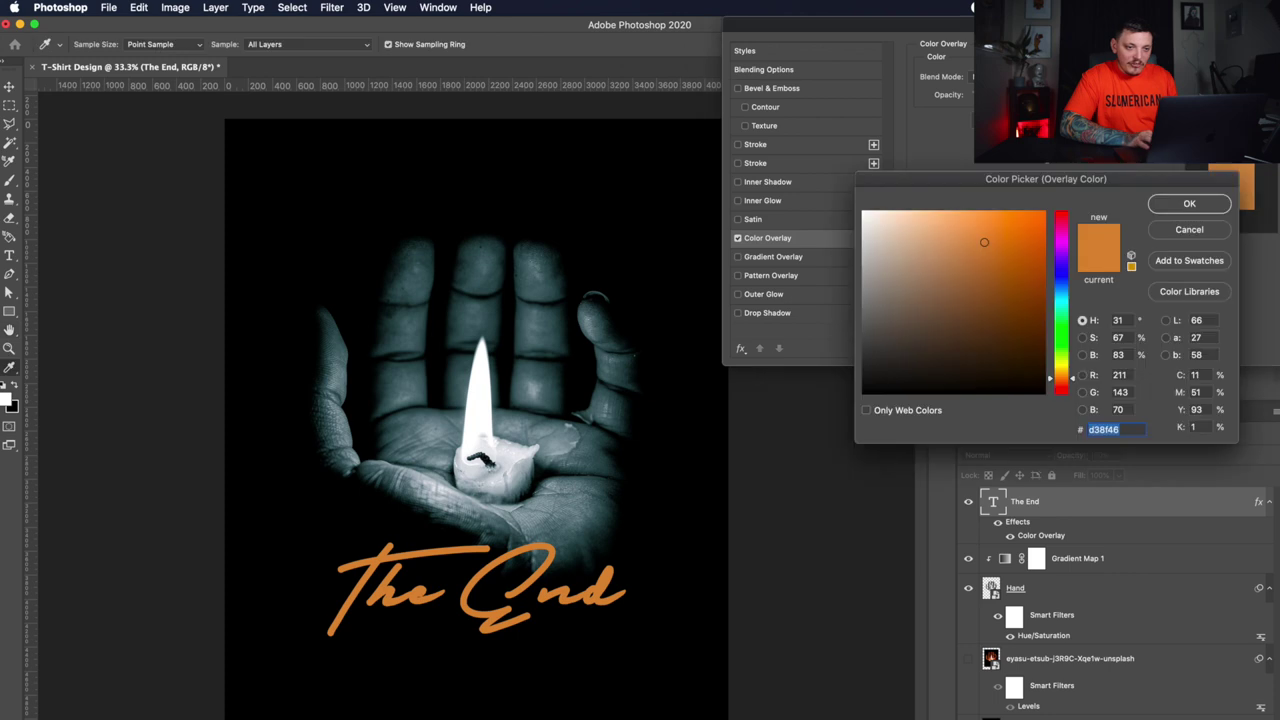
{"action": "left_click_drag", "start_coordinate": [1020, 234], "coordinate": [1012, 233]}
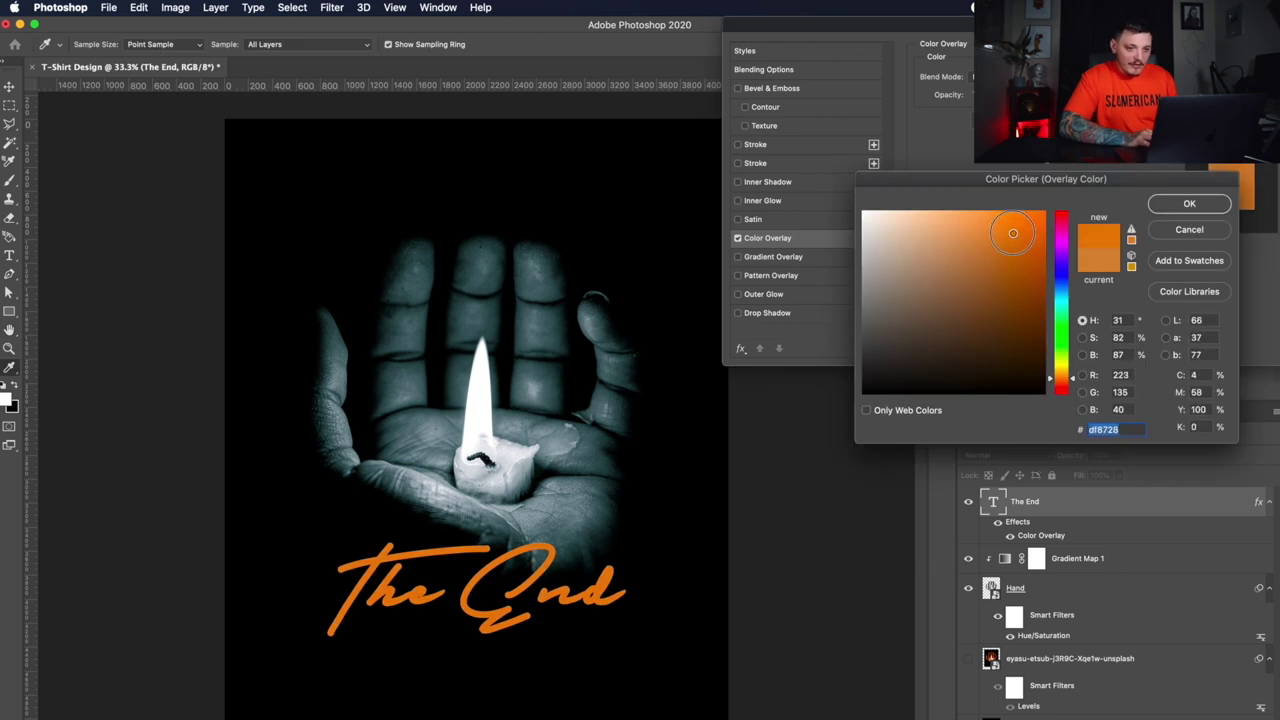
{"action": "left_click", "coordinate": [1189, 204]}
{"action": "key", "text": "Return"}
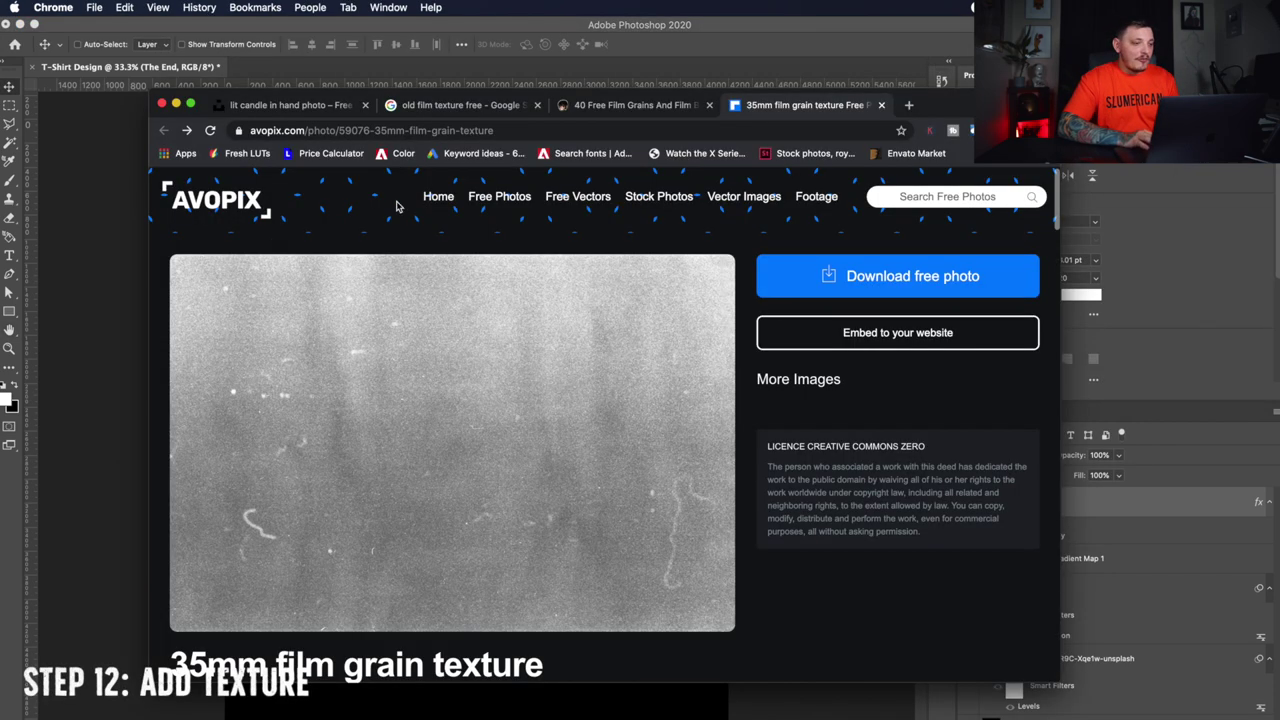
Scroll through the Avopix 35mm film grain texture page in Chrome.
{"action": "scroll", "coordinate": [573, 419], "scroll_direction": "down", "scroll_amount": 3}
{"action": "scroll", "coordinate": [569, 375], "scroll_direction": "up", "scroll_amount": 3}
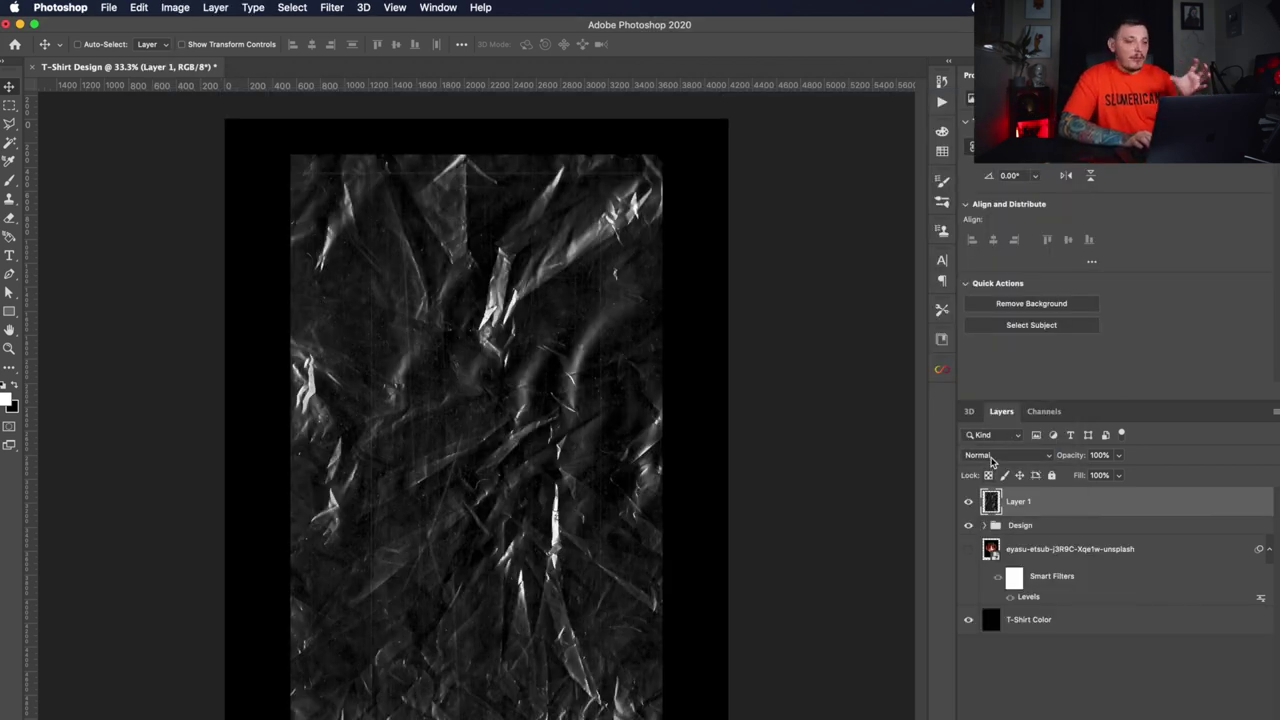
Set Layer 1 to Screen mode, try then release a clipping mask, and add a black mask.
{"action": "left_click", "coordinate": [991, 457]}
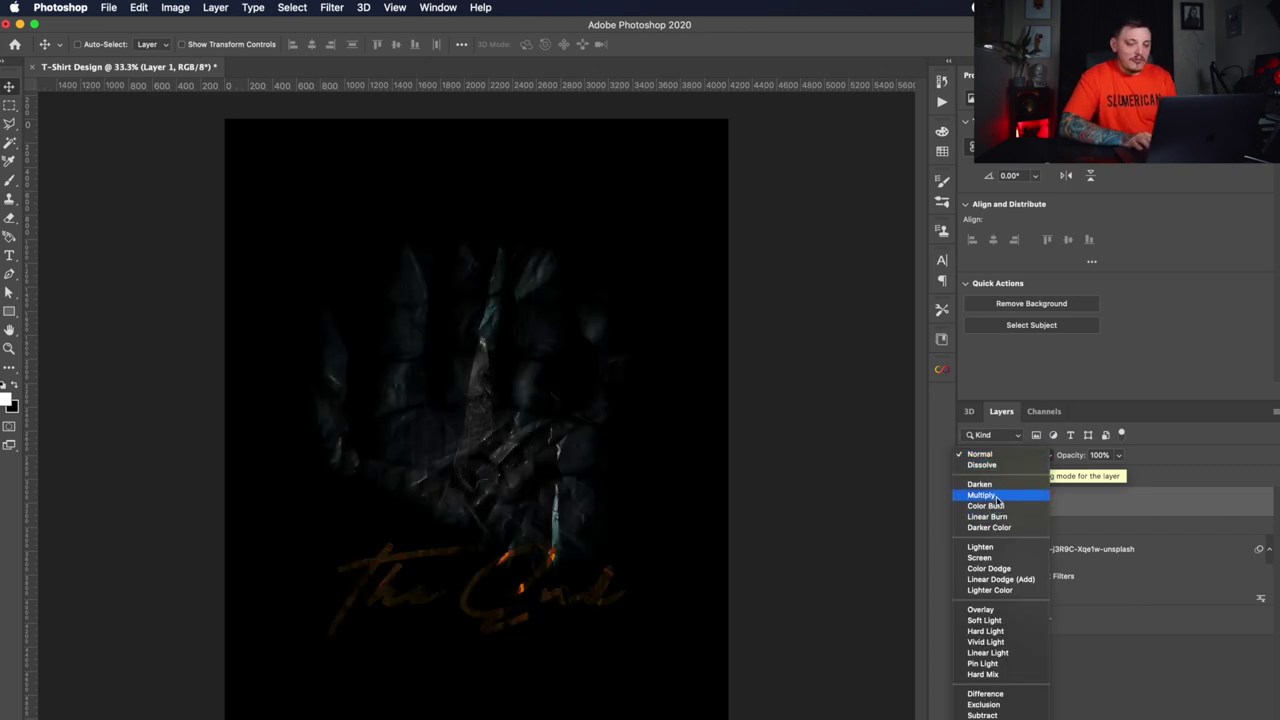
{"action": "left_click", "coordinate": [980, 557]}
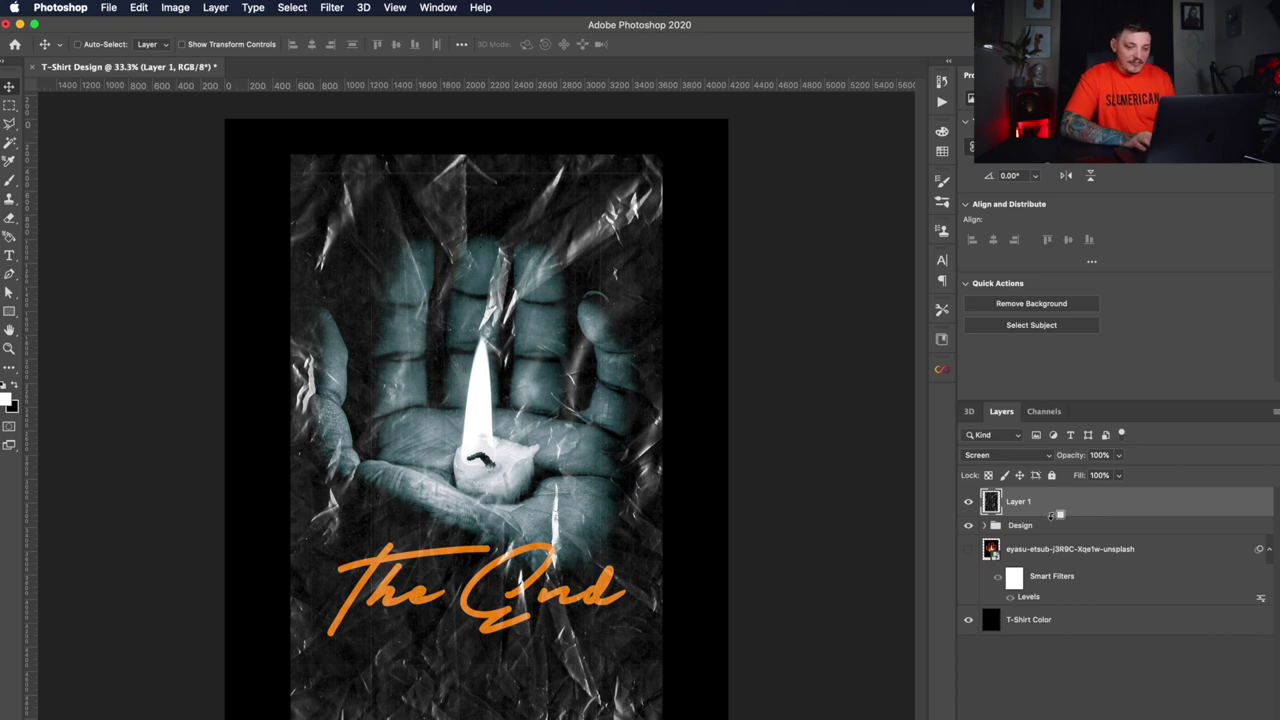
{"action": "left_click", "coordinate": [1052, 514], "text": "alt"}
{"action": "left_click", "coordinate": [1052, 514], "text": "alt"}
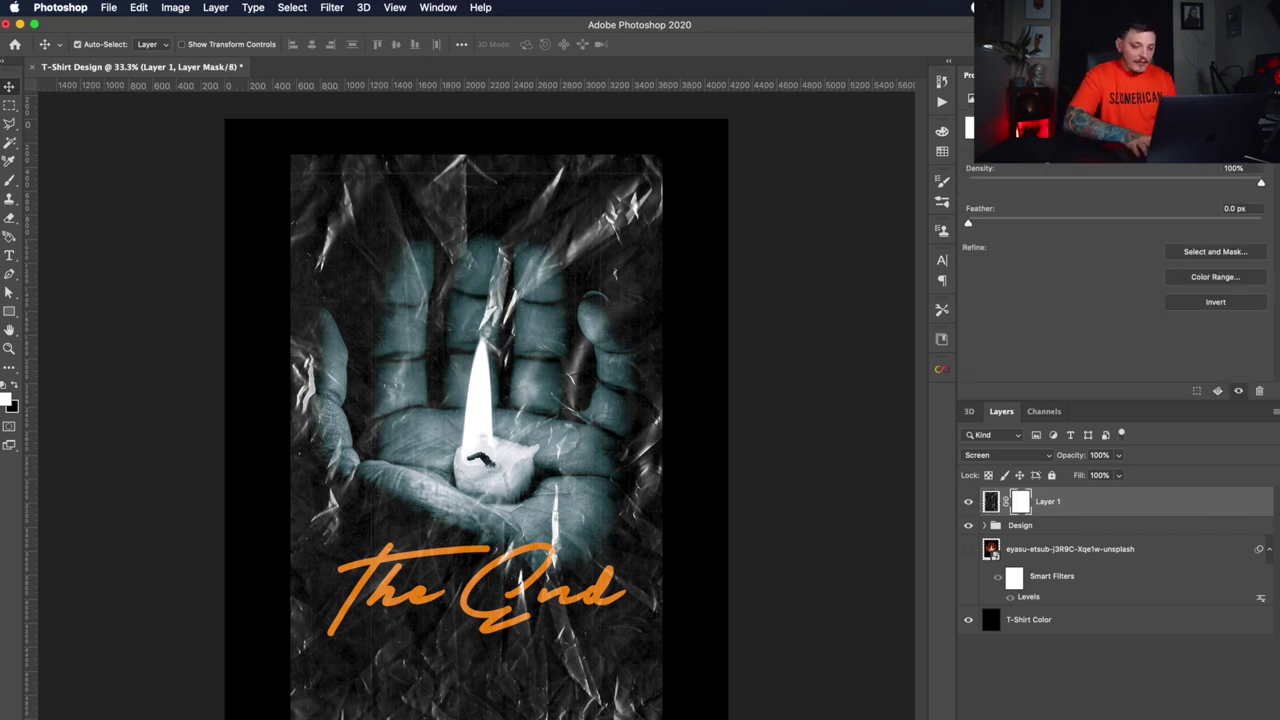
{"action": "key", "text": "super+i"}
Paint white with an enlarged brush on Layer 1's mask to reveal texture over the hand.
{"action": "left_click", "coordinate": [9, 180]}
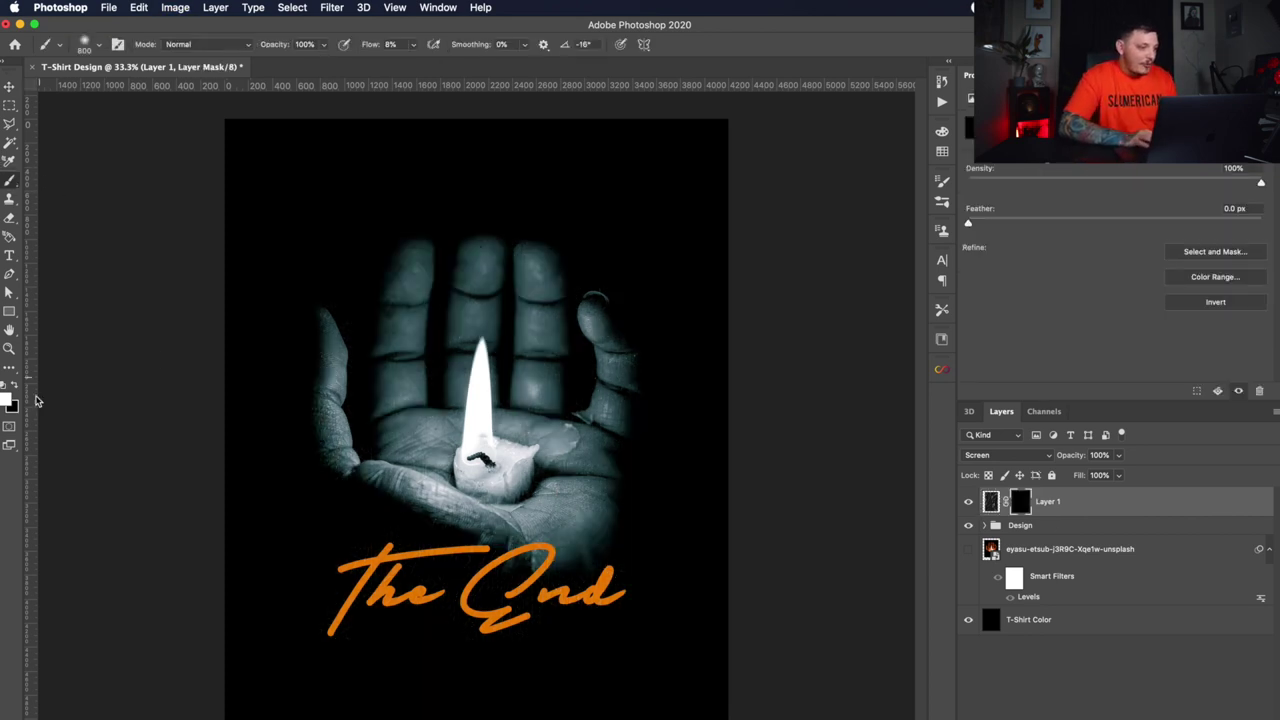
{"action": "mouse_move", "coordinate": [306, 283]}
{"action": "left_mouse_down"}
{"action": "mouse_move", "coordinate": [326, 385]}
{"action": "mouse_move", "coordinate": [376, 324]}
{"action": "mouse_move", "coordinate": [336, 335]}
{"action": "mouse_move", "coordinate": [343, 309]}
{"action": "mouse_move", "coordinate": [328, 337]}
{"action": "mouse_move", "coordinate": [348, 353]}
{"action": "mouse_move", "coordinate": [377, 320]}
{"action": "left_mouse_up"}
{"action": "key", "text": "bracketright"}
{"action": "key", "text": "bracketright"}
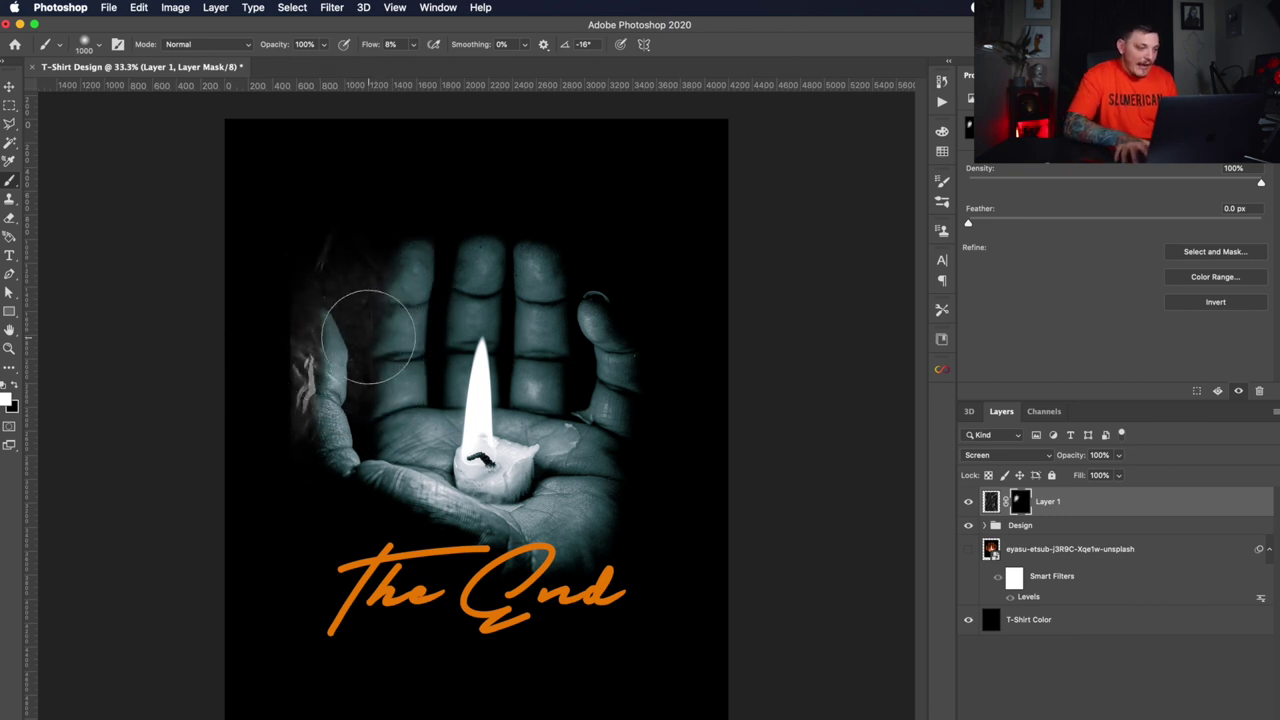
{"action": "key", "text": "bracketright"}
{"action": "key", "text": "bracketright"}
{"action": "left_click_drag", "start_coordinate": [460, 400], "coordinate": [300, 400]}
{"action": "mouse_move", "coordinate": [246, 337]}
{"action": "left_mouse_down"}
{"action": "mouse_move", "coordinate": [258, 573]}
{"action": "mouse_move", "coordinate": [286, 408]}
{"action": "mouse_move", "coordinate": [270, 350]}
{"action": "left_mouse_up"}
{"action": "left_click", "coordinate": [990, 501]}
{"action": "key", "text": "v"}
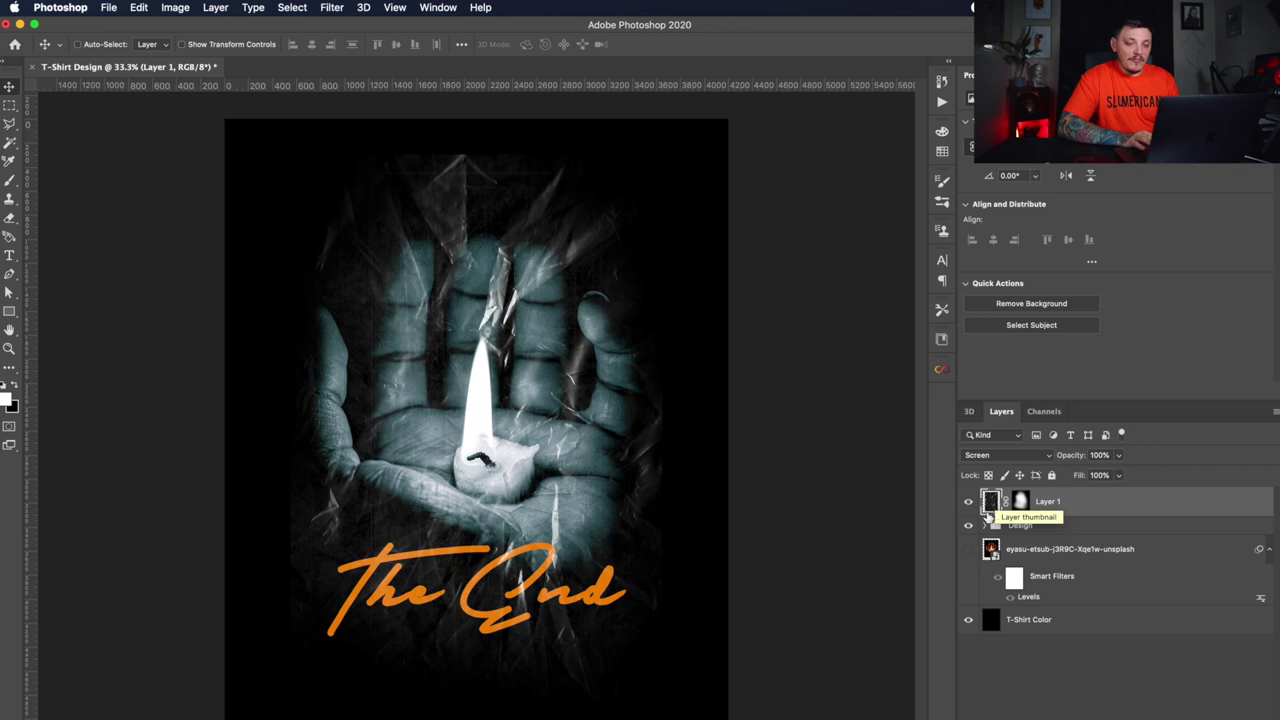
Hide the Design group and T-Shirt Color background, then convert Layer 1 to a smart object and rasterize it.
{"action": "left_click", "coordinate": [968, 525]}
{"action": "left_click", "coordinate": [968, 619]}
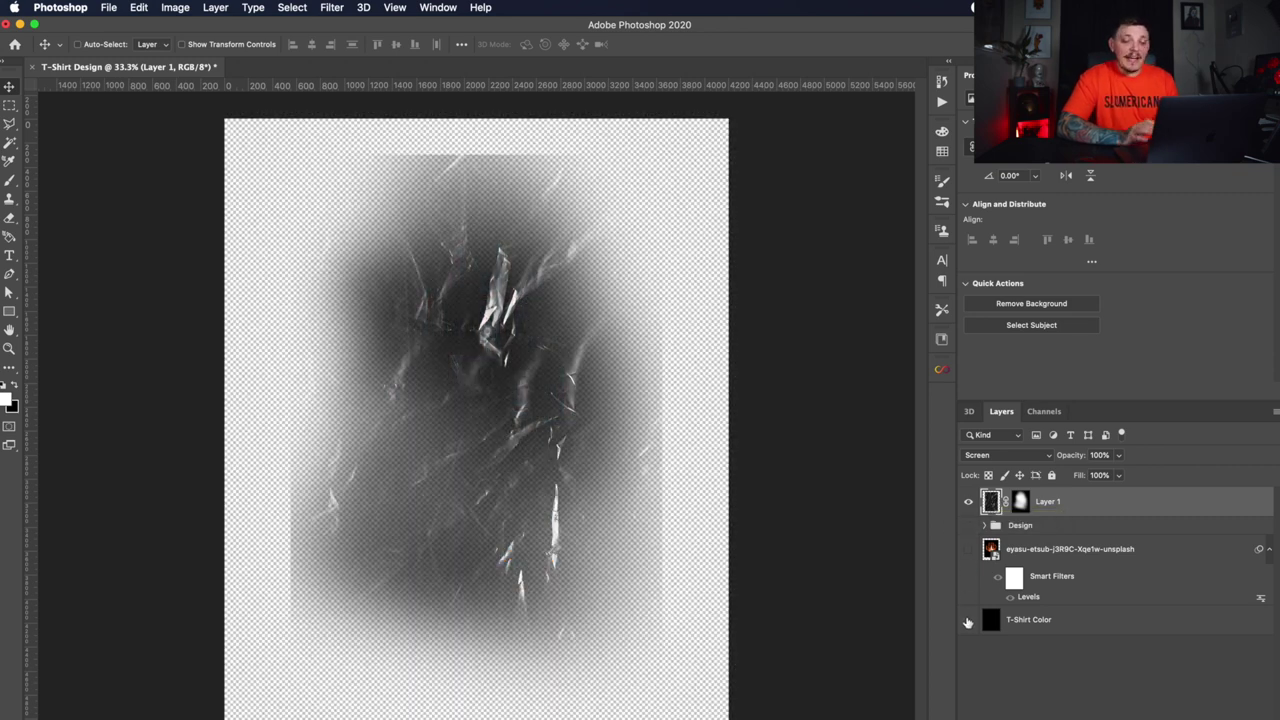
{"action": "right_click", "coordinate": [1072, 502]}
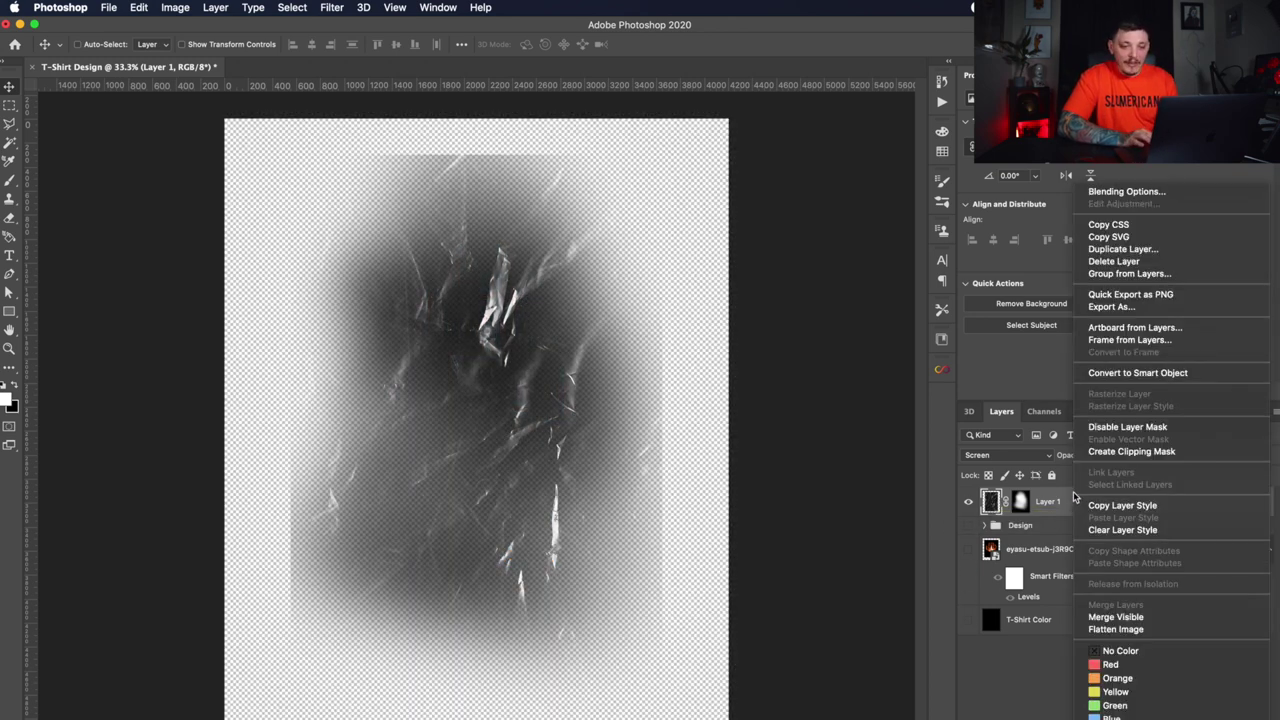
{"action": "left_click", "coordinate": [1130, 372]}
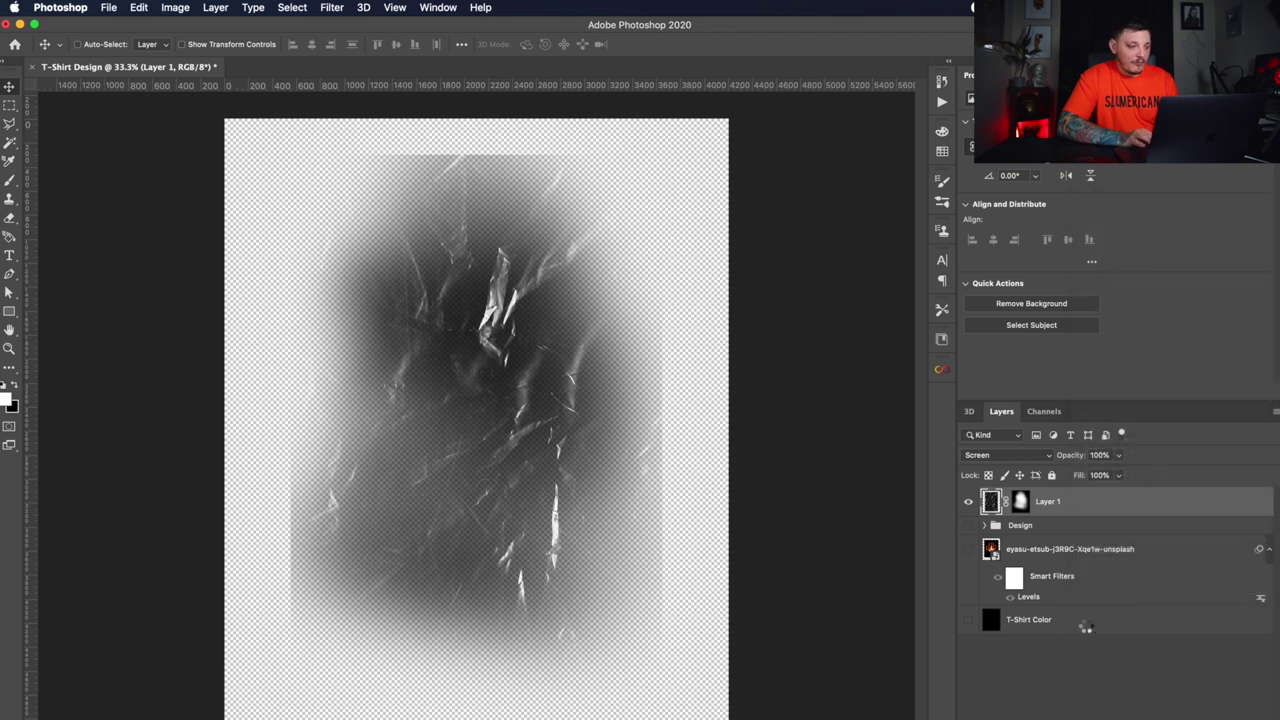
{"action": "right_click", "coordinate": [1055, 496]}
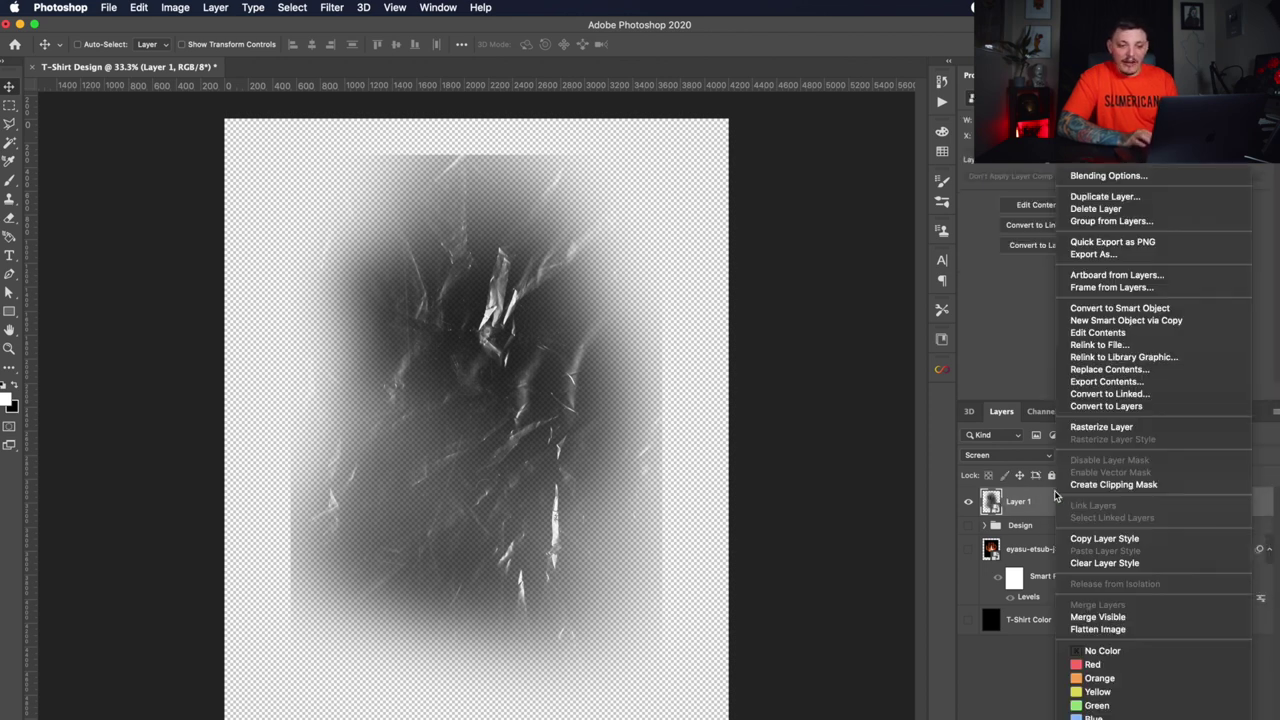
{"action": "left_click", "coordinate": [1110, 432]}
Split Layer 1's This Layer black Blend If slider to 11/77, then convert it to a smart object.
{"action": "left_click", "coordinate": [1200, 718]}
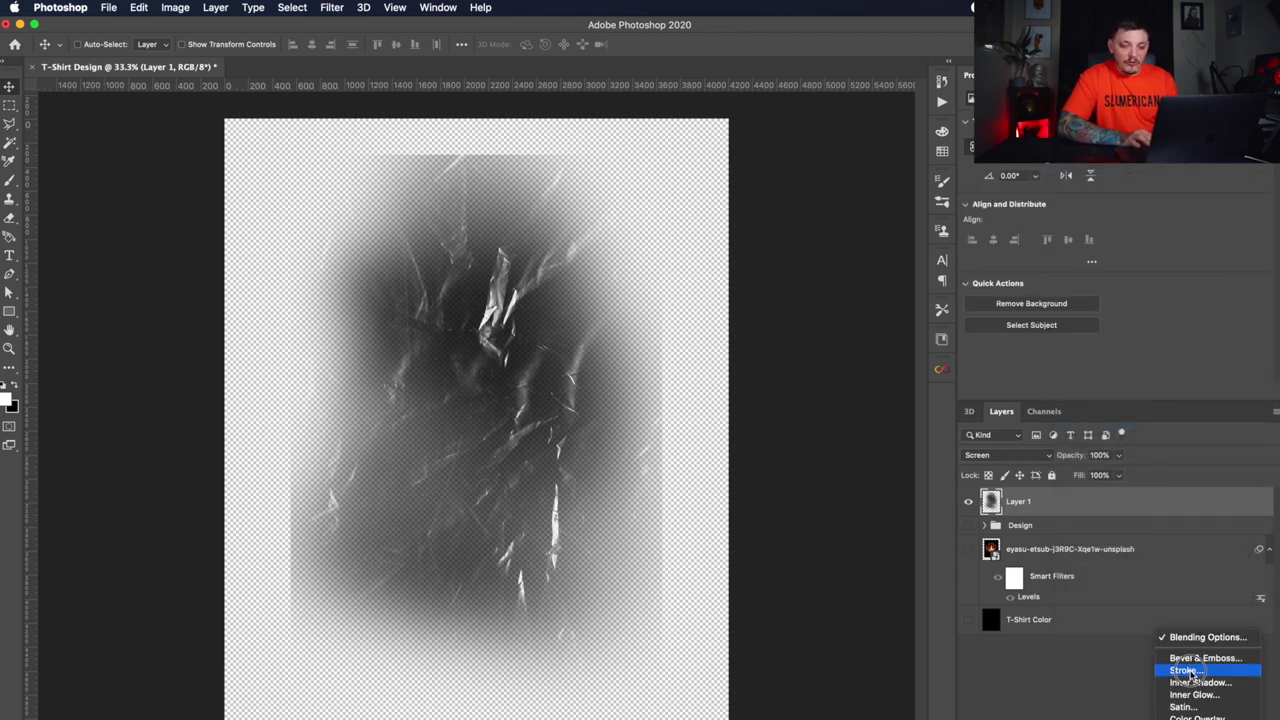
{"action": "left_click", "coordinate": [1203, 640]}
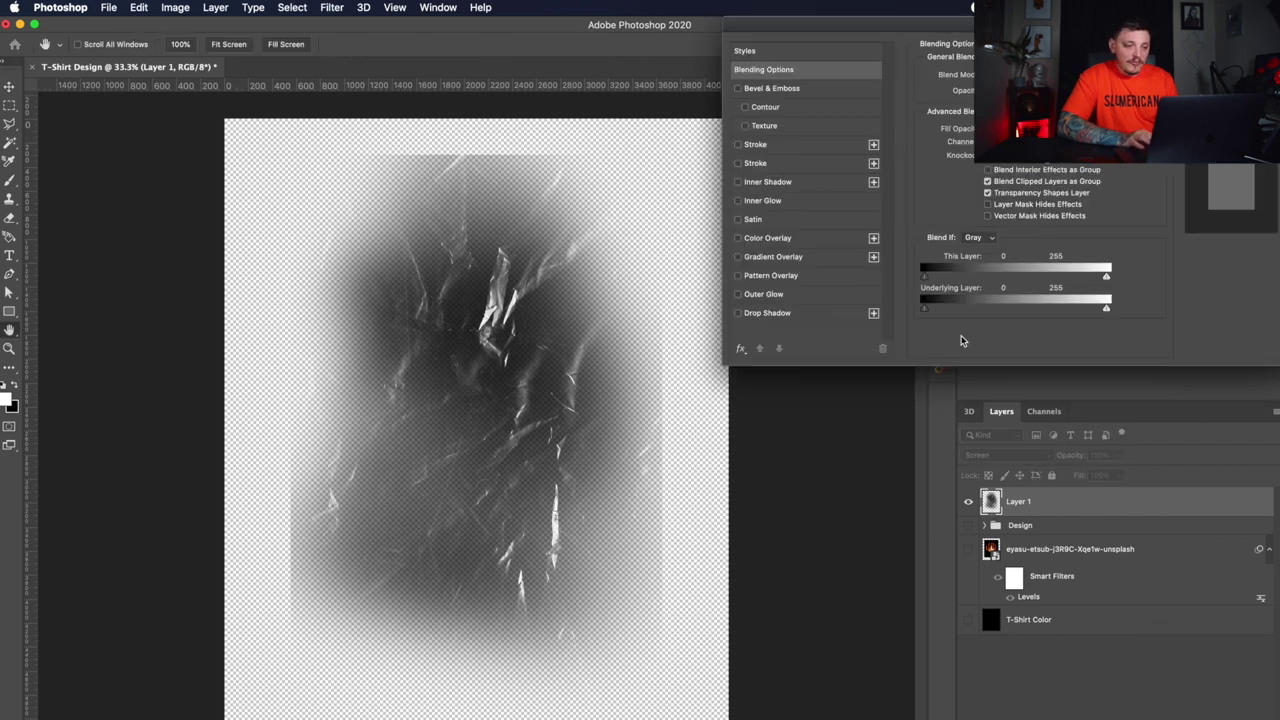
{"action": "mouse_move", "coordinate": [930, 280]}
{"action": "left_mouse_down"}
{"action": "mouse_move", "coordinate": [981, 279]}
{"action": "mouse_move", "coordinate": [935, 280]}
{"action": "left_mouse_up"}
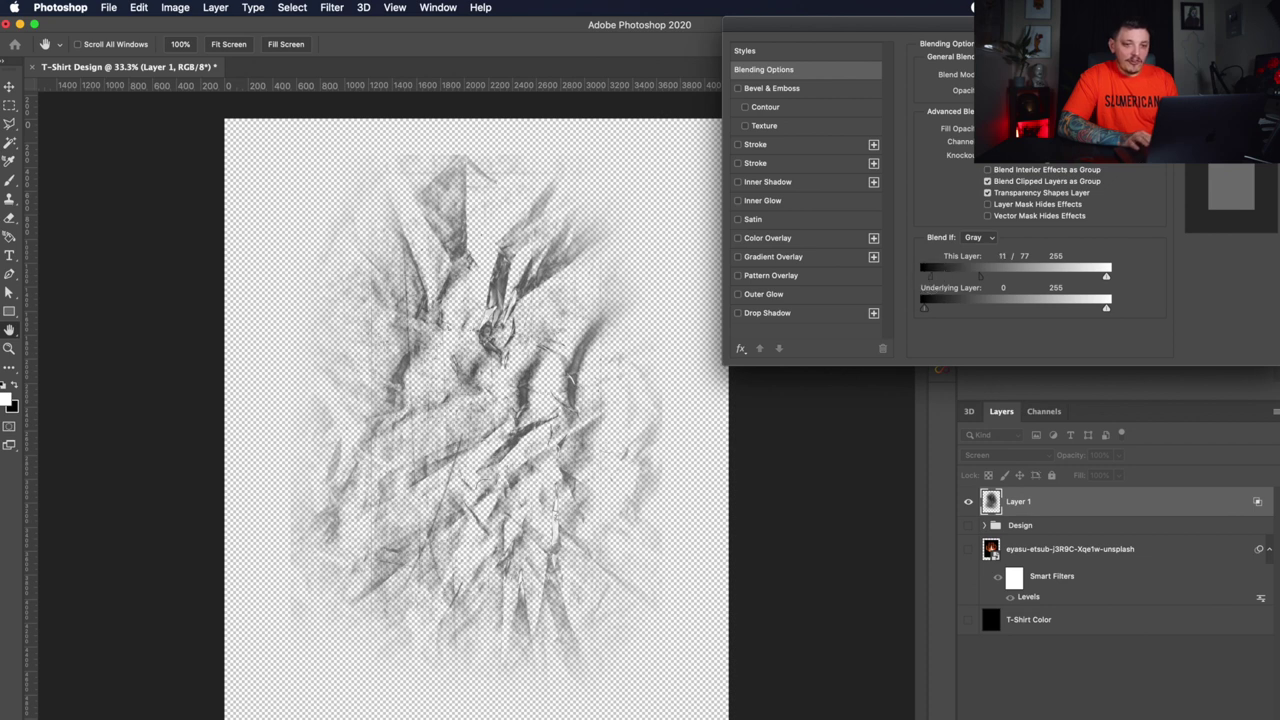
{"action": "key", "text": "Return"}
{"action": "right_click", "coordinate": [1052, 507]}
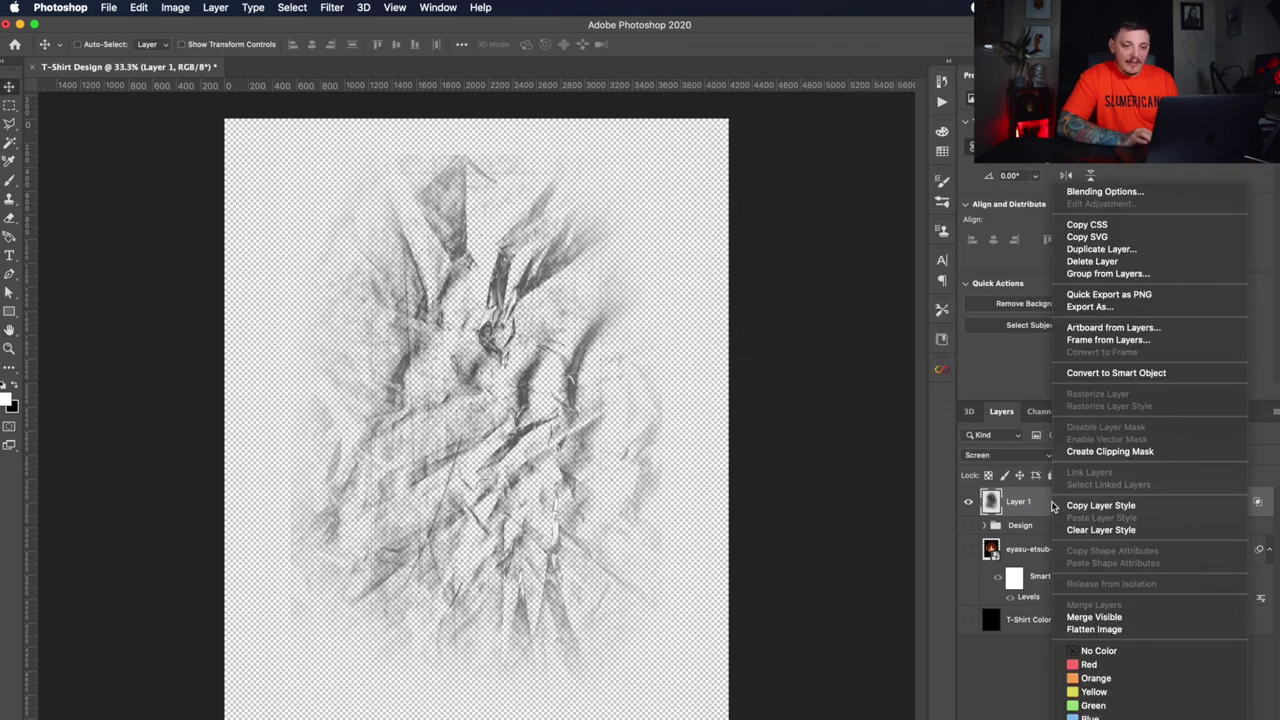
{"action": "left_click", "coordinate": [1086, 371]}
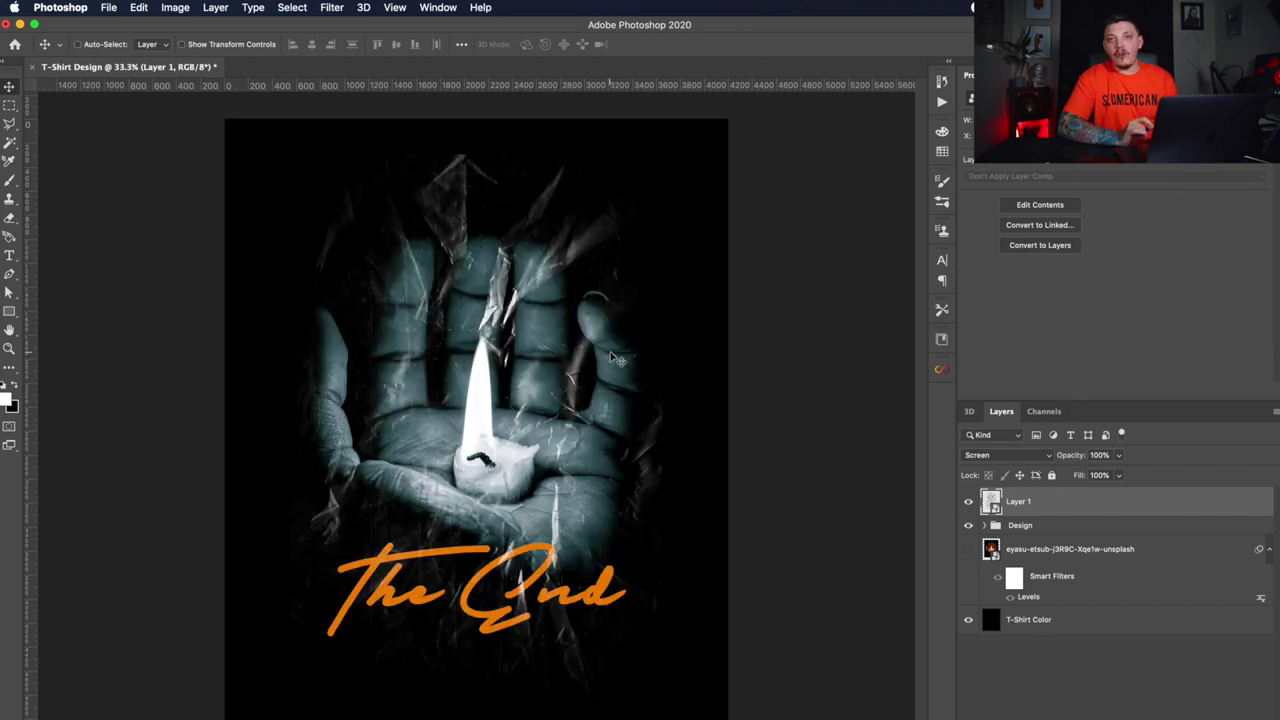